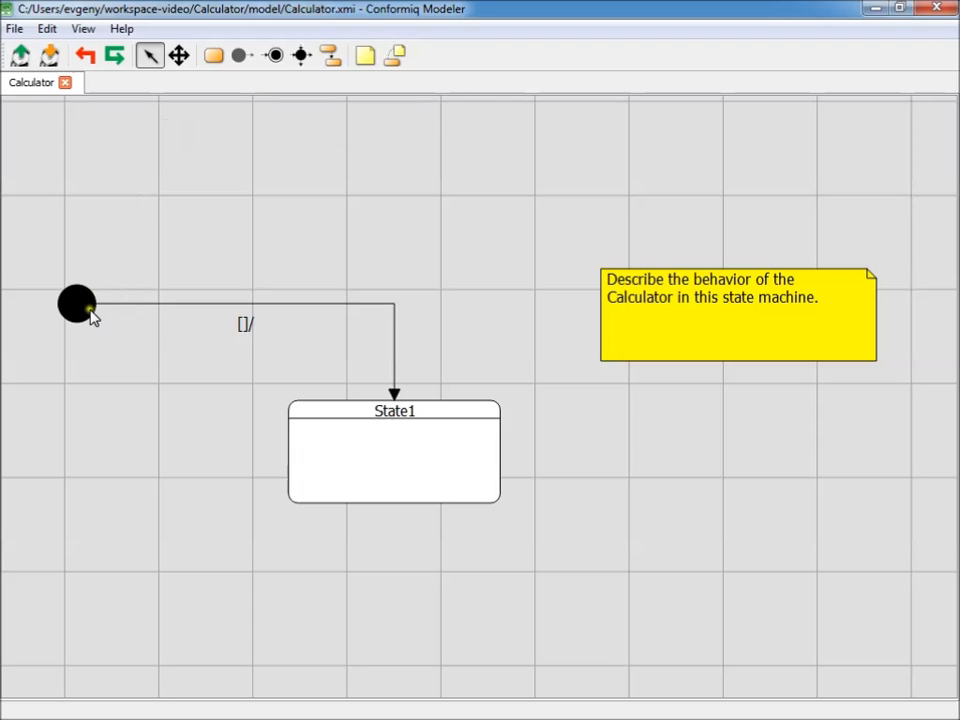
left_click(75, 312)
left_click(349, 451)
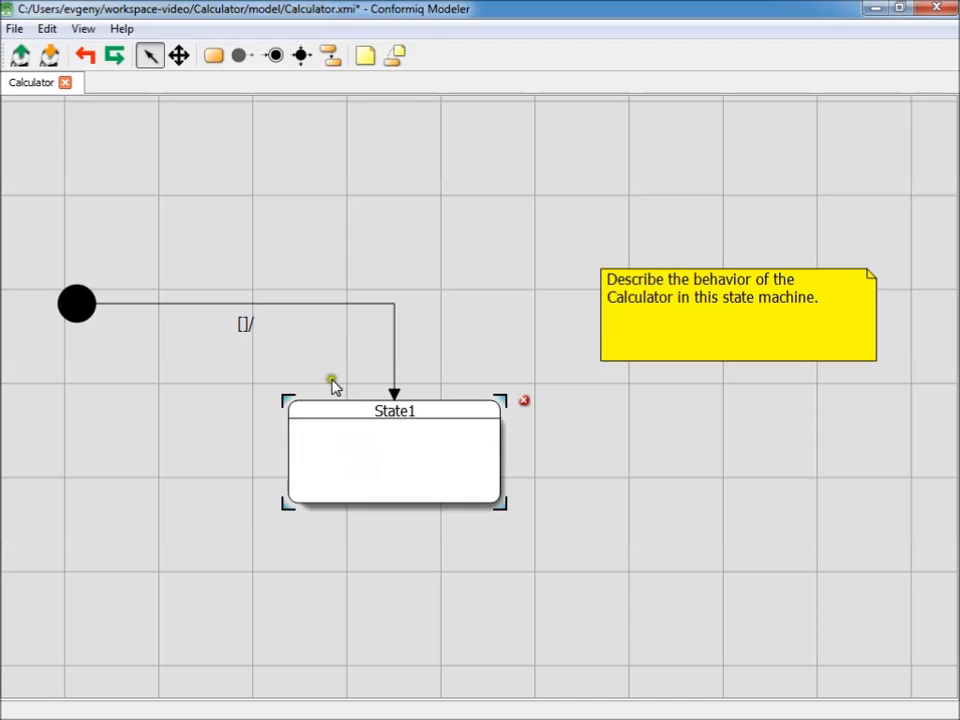
left_click(322, 307)
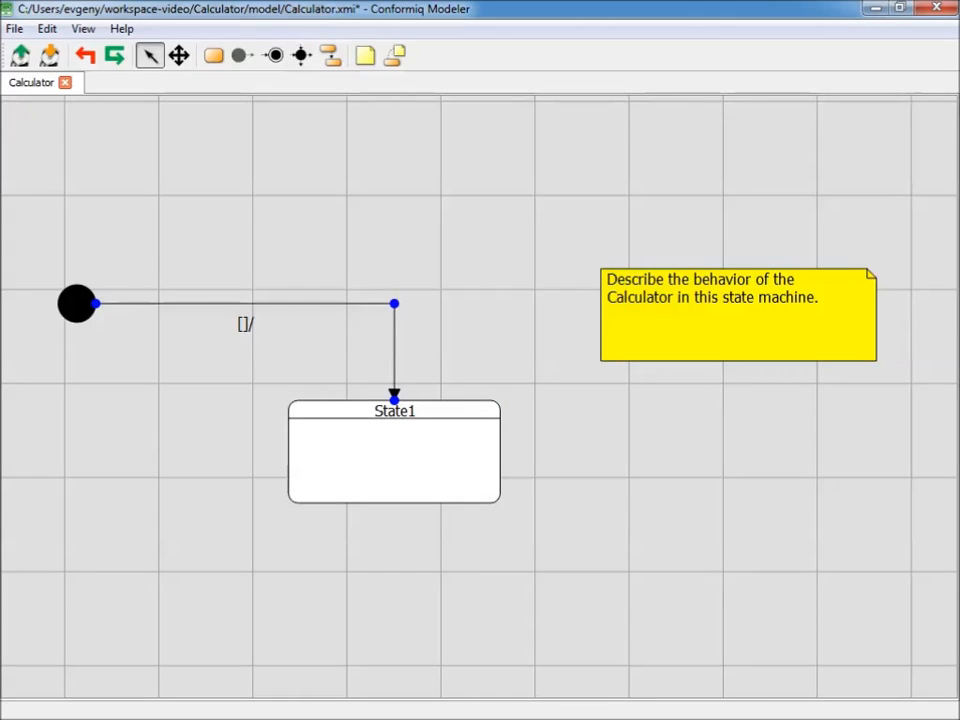
left_click(821, 327)
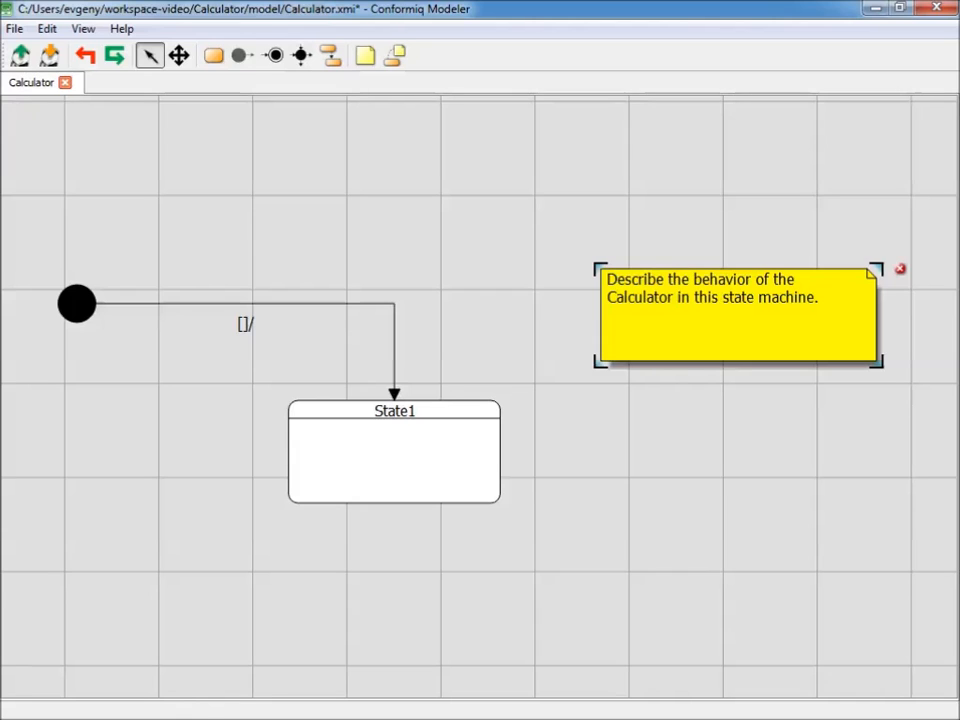
- Move the initial state directly above State1, then shift and resize State1 so its edges align with the grid
left_click_drag(83, 307, 353, 200)
left_click_drag(358, 451, 327, 346)
left_click(453, 392)
left_click(438, 368)
left_click_drag(467, 394, 443, 383)
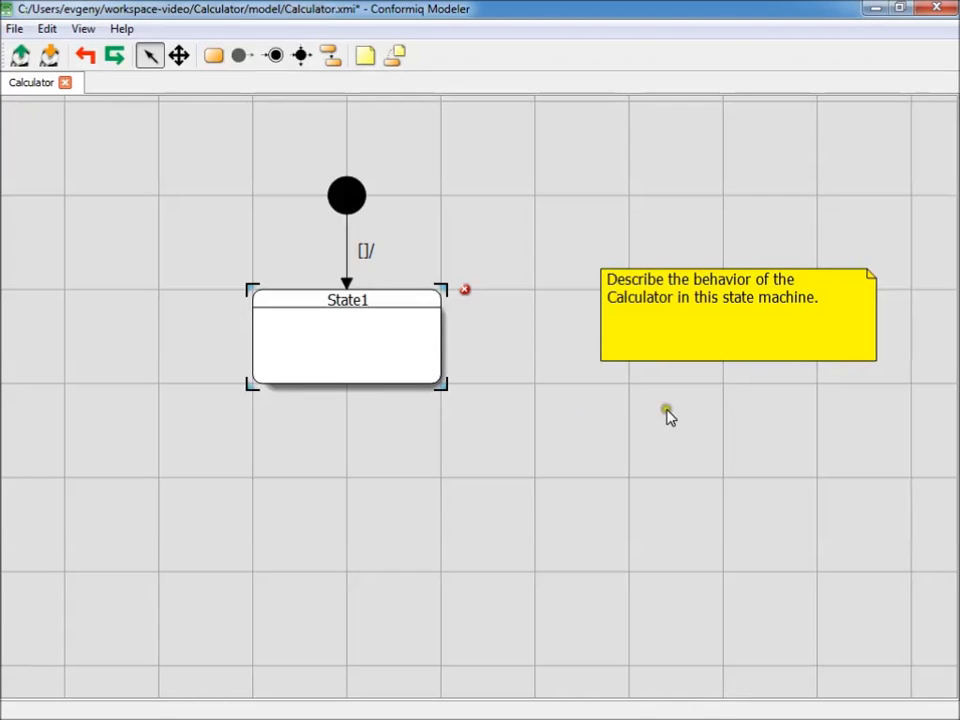
- Replace the note's text with the copied system block and Number, Operation and Equal record definitions, and save the model
left_click(732, 336)
double_click(729, 336)
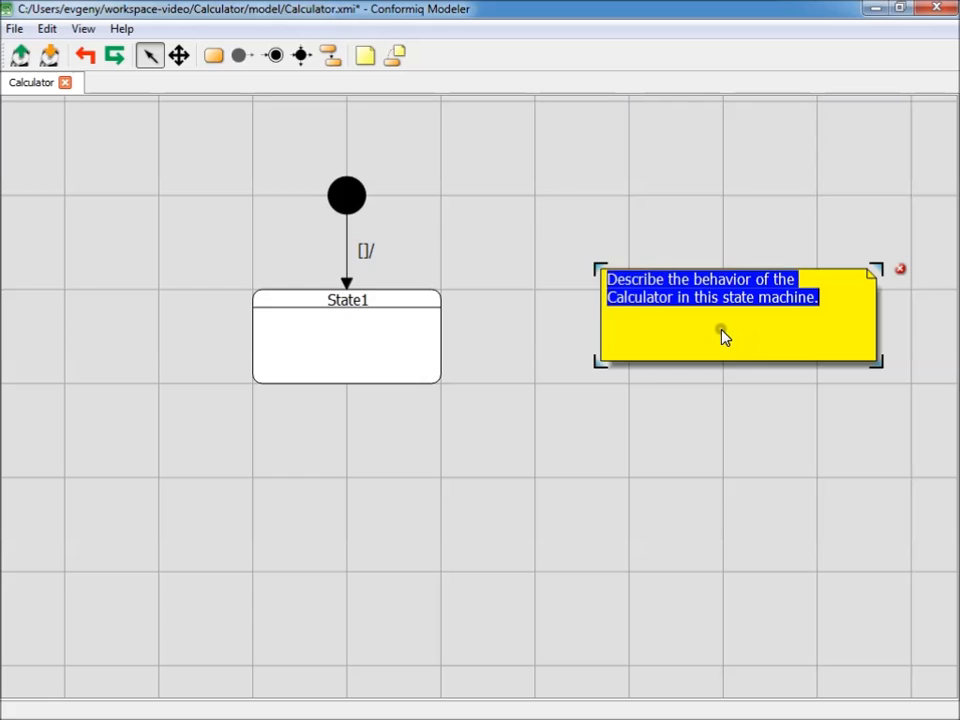
key("ctrl+v")
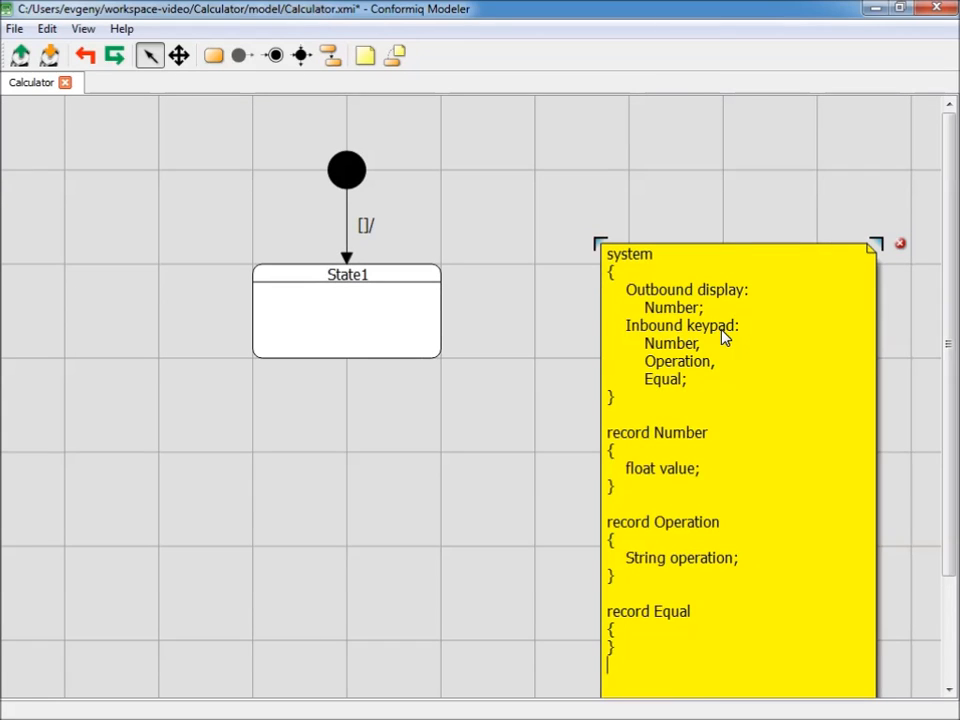
key("ctrl+s")
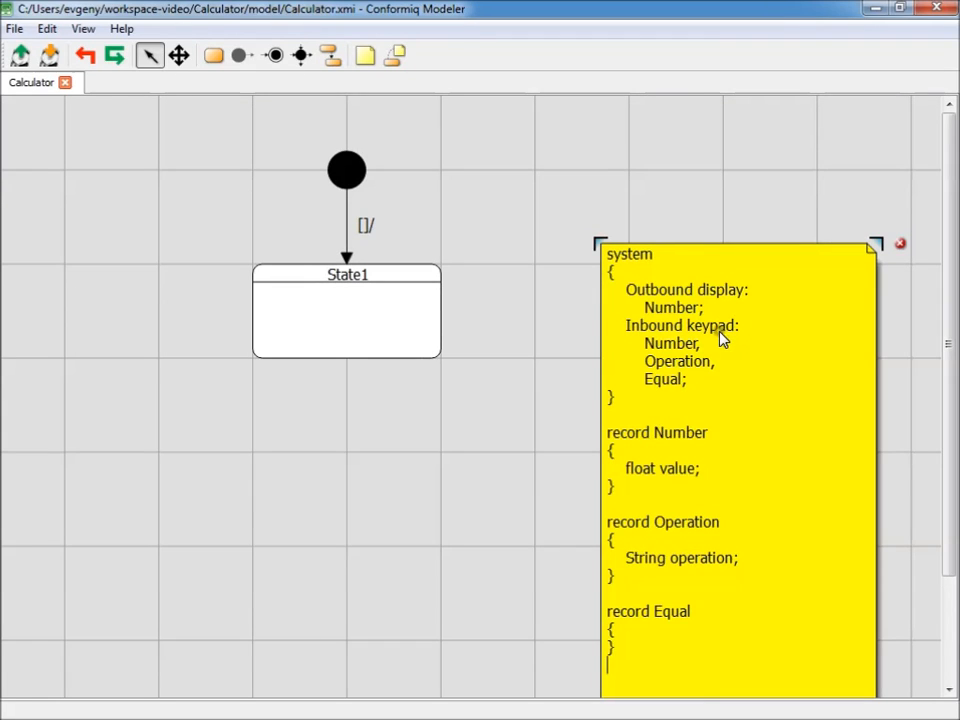
- Rename State1 as "Wait for first argument"
left_click(334, 274)
type("a")
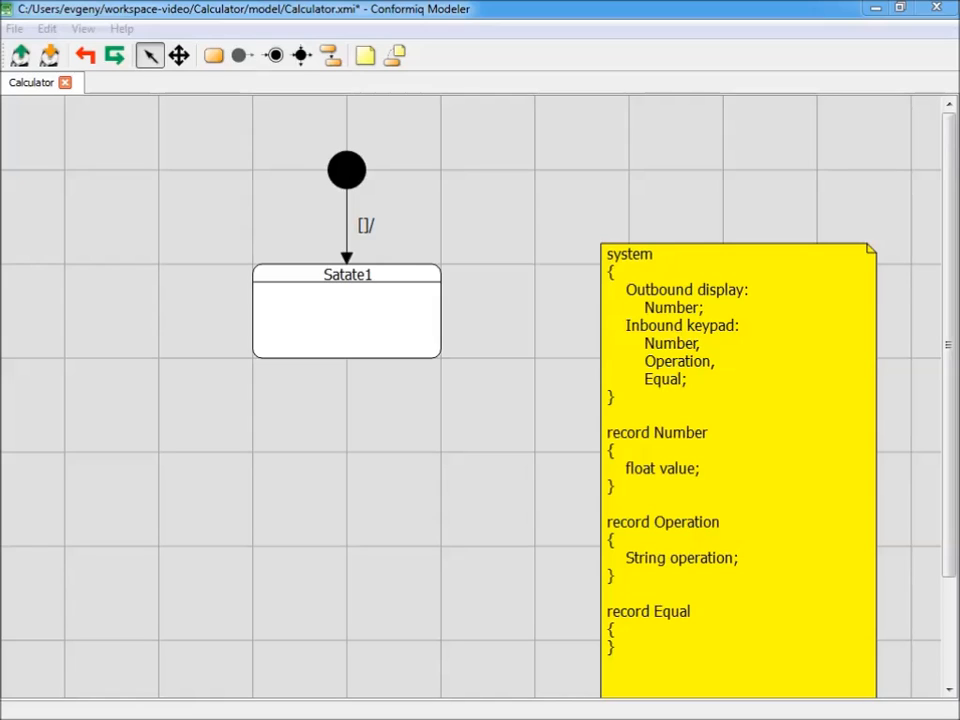
left_click(379, 323)
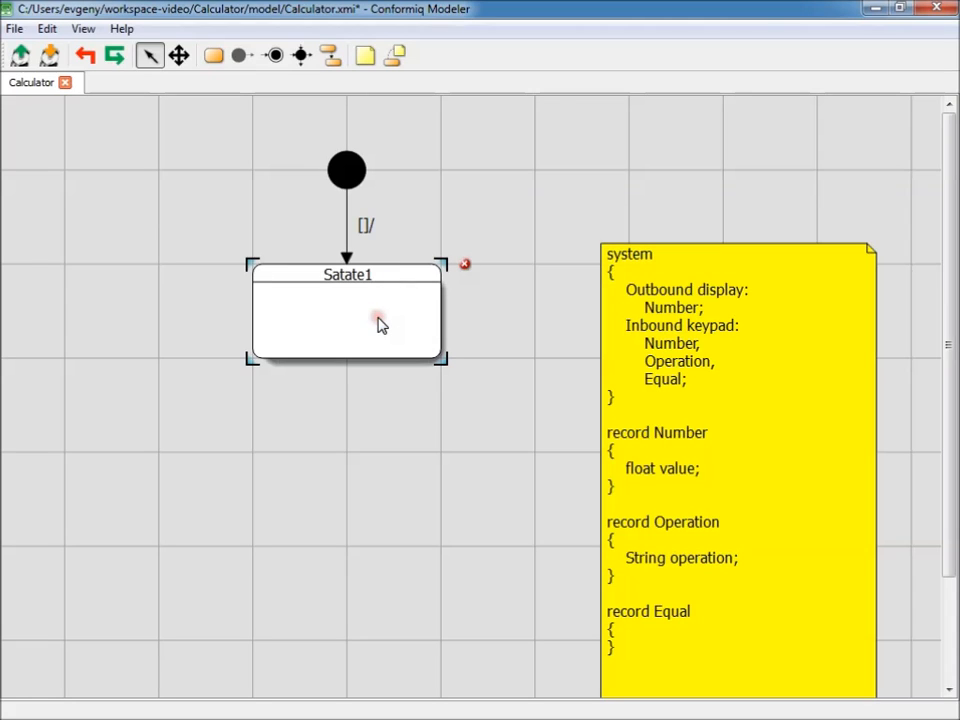
key("ctrl+a")
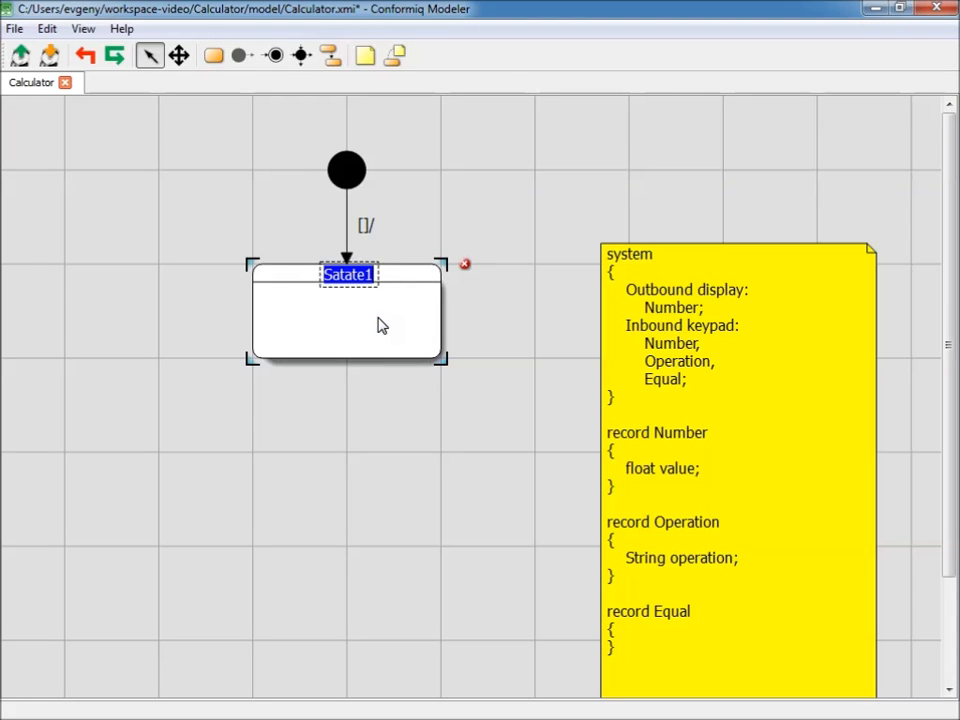
type("Wait for first argument")
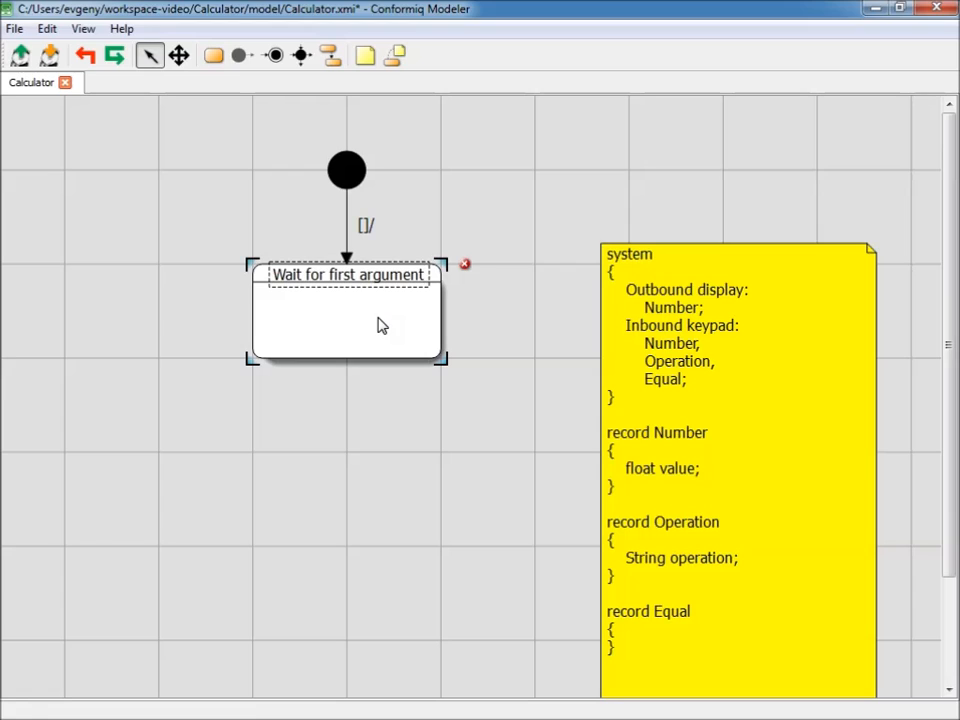
left_click(411, 332)
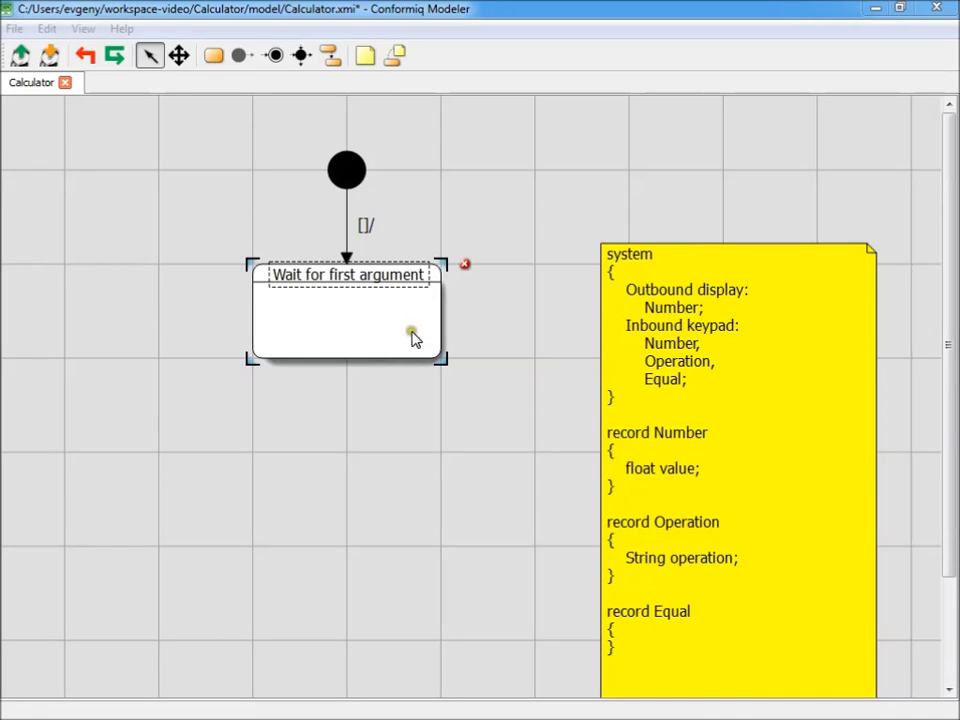
- Add a state of about the same size two grid rows below the first one and name it "Wait for operation"
left_click(213, 57)
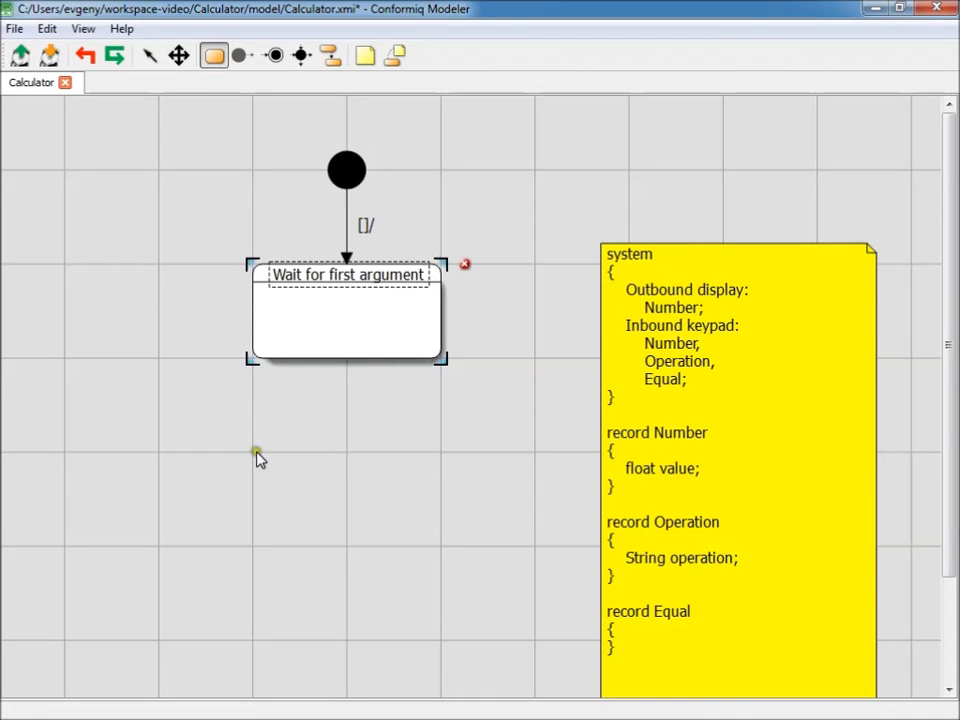
left_click_drag(250, 455, 435, 556)
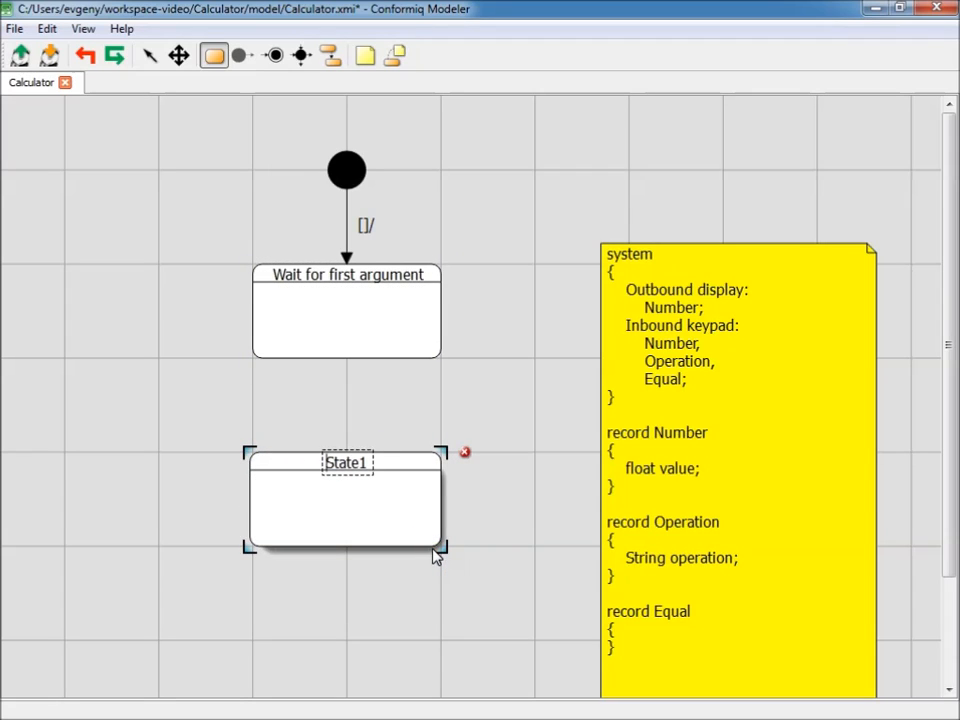
type("Wait for operation")
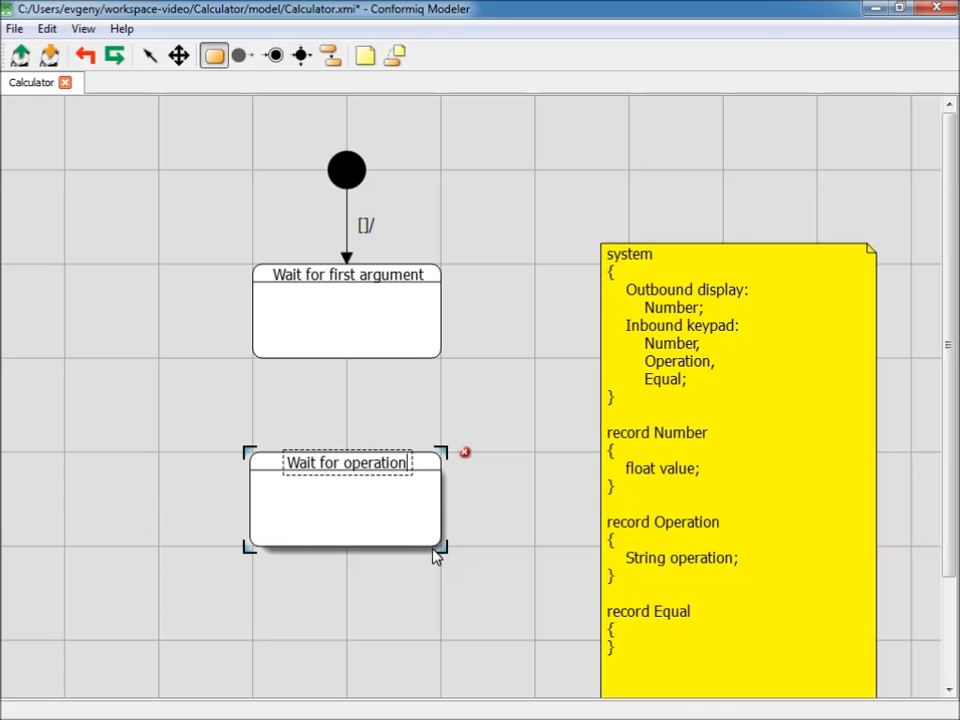
key("Return")
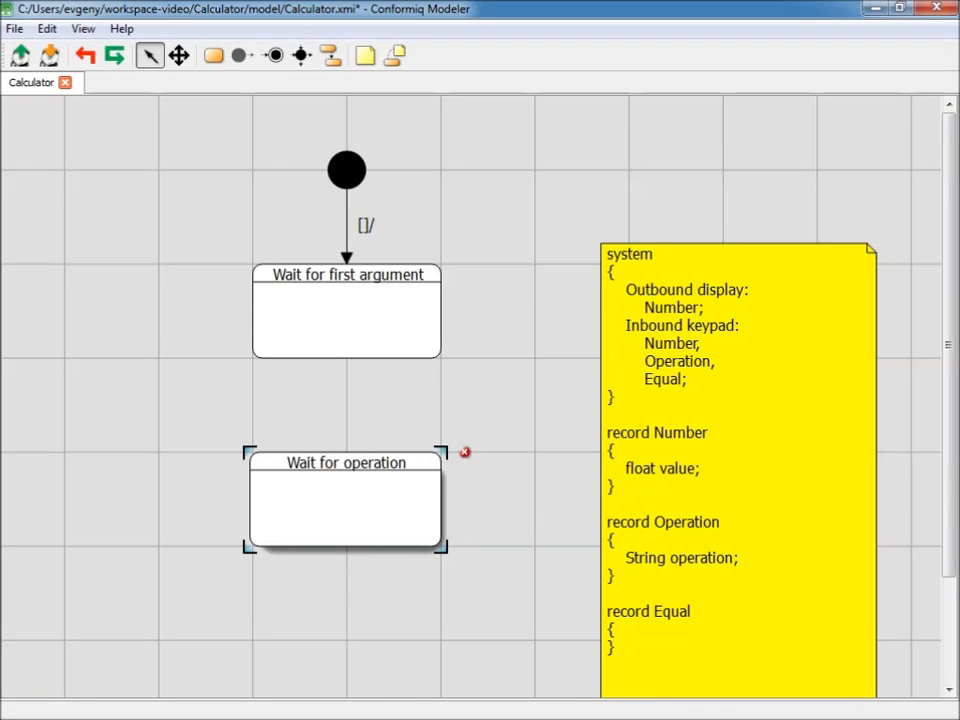
- Draw a transition from the "Wait for first argument" state to the "Wait for operation" state
left_click(331, 56)
left_click(357, 340)
left_click_drag(357, 341, 346, 522)
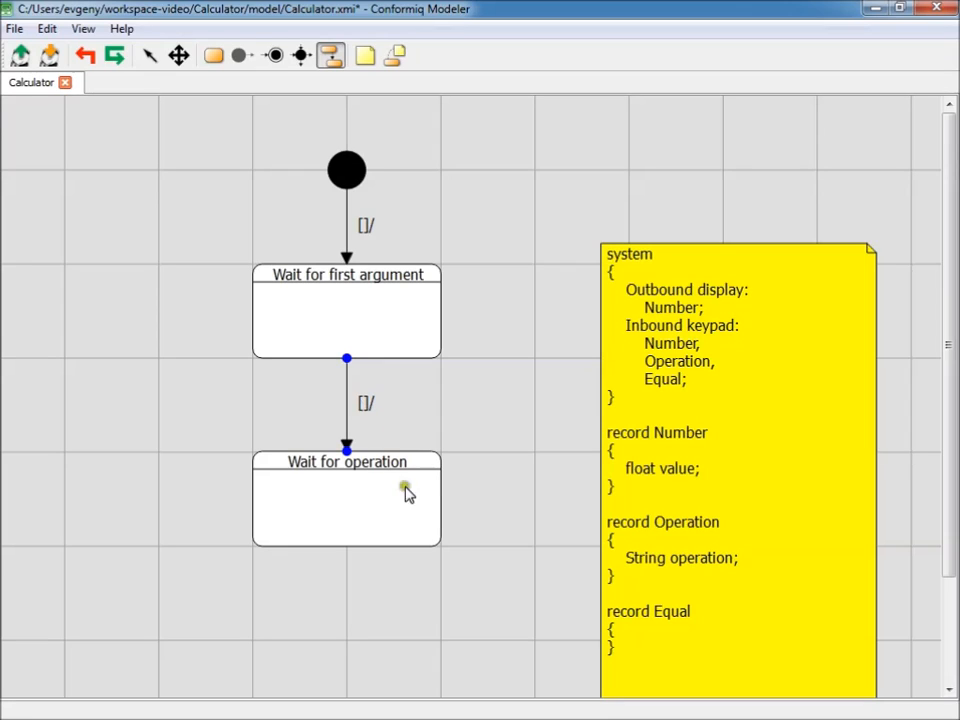
- Give the transition into "Wait for operation" the trigger "keypad : Number" and the action "display.send(msg);"
left_click(360, 410)
left_click(357, 410)
type("keypad : Number")
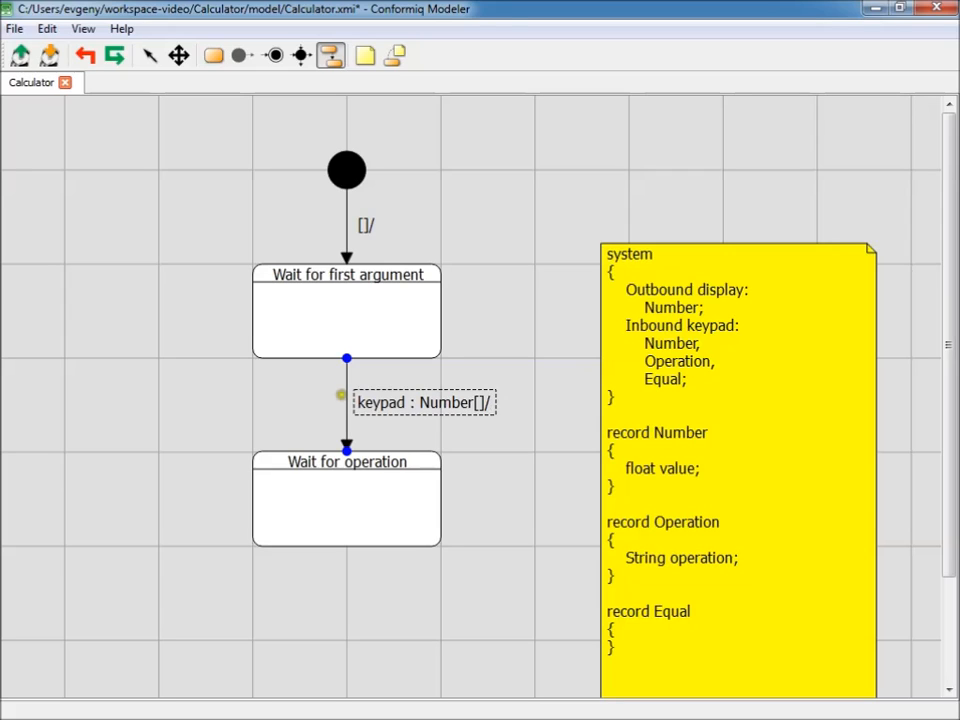
key("Return")
type("display.send(msg);")
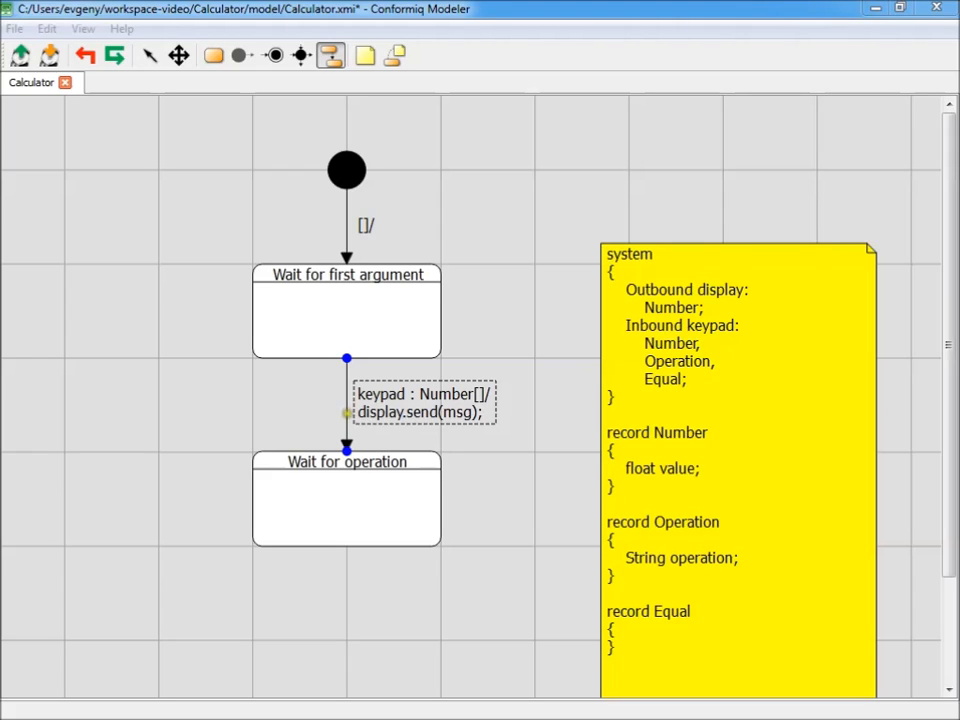
- Add a state named "Wait for second argument" below "Wait for operation", matching its size
left_click(566, 8)
left_click(179, 55)
left_click_drag(215, 277, 214, 146)
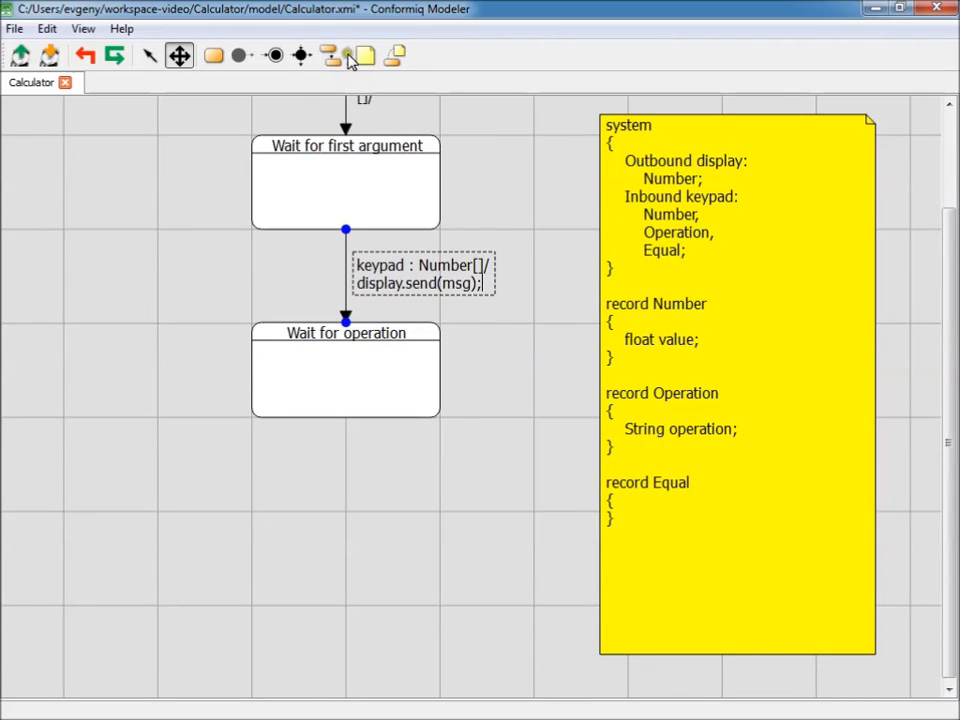
left_click(214, 55)
left_click_drag(251, 512, 441, 614)
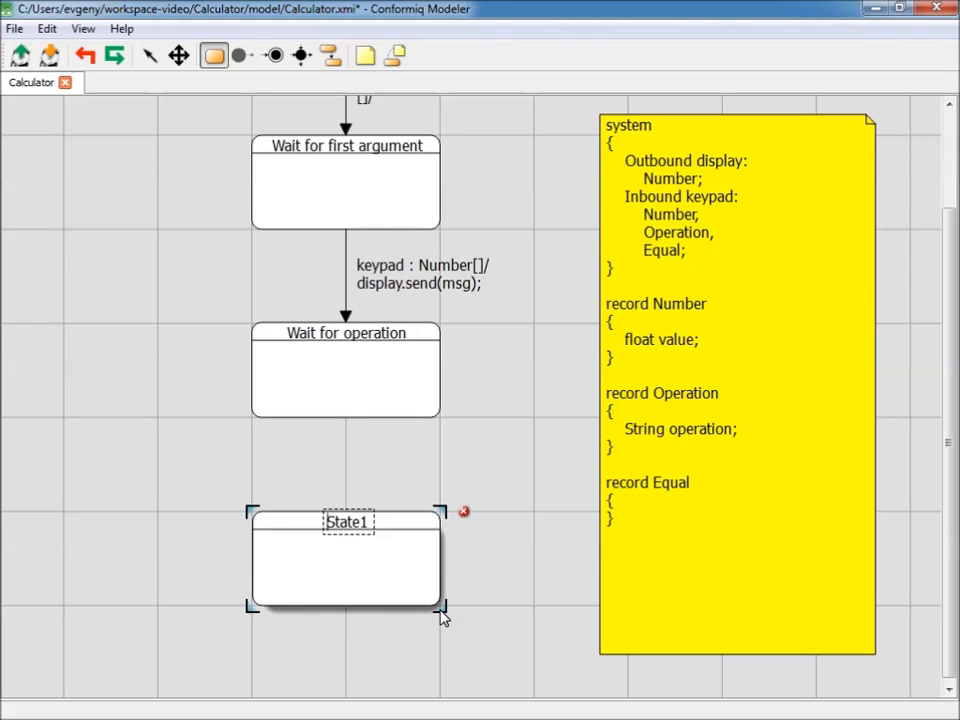
type("Wait for second argument")
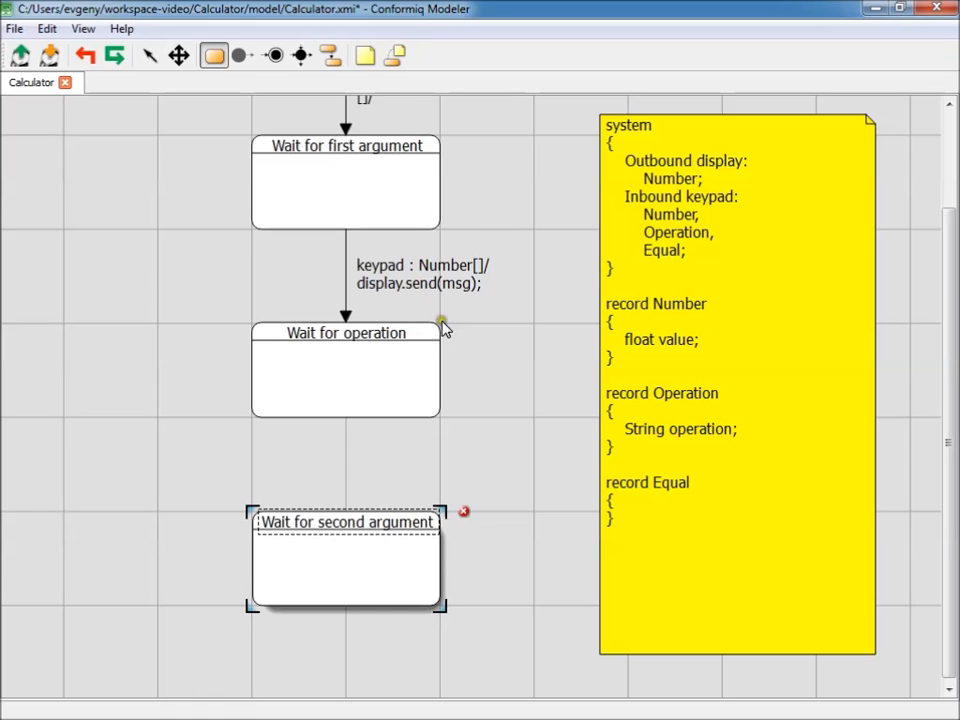
- Draw a transition from the "Wait for operation" state to the "Wait for second argument" state
left_click(332, 58)
left_click(367, 388)
left_click_drag(367, 388, 345, 548)
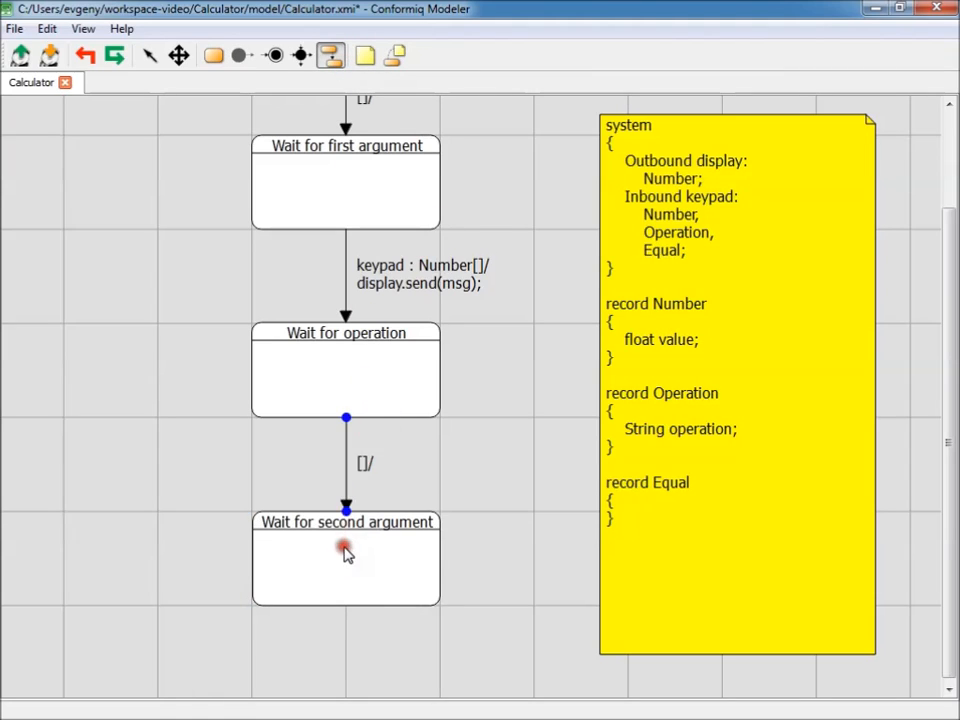
- Label the transition into "Wait for second argument" with the trigger "keypad : Operation" and the placeholder action "display.send(???);"
right_click(346, 443)
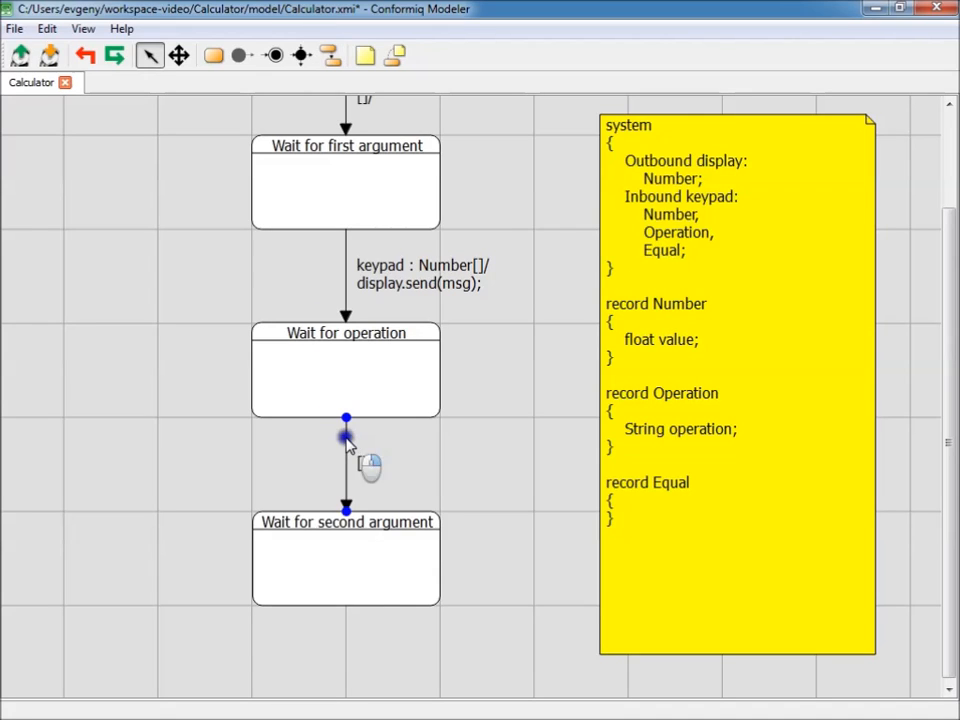
right_click(349, 440)
left_click(414, 624)
key("ctrl+a")
type("keypad : Operation[]/ display.send(???);")
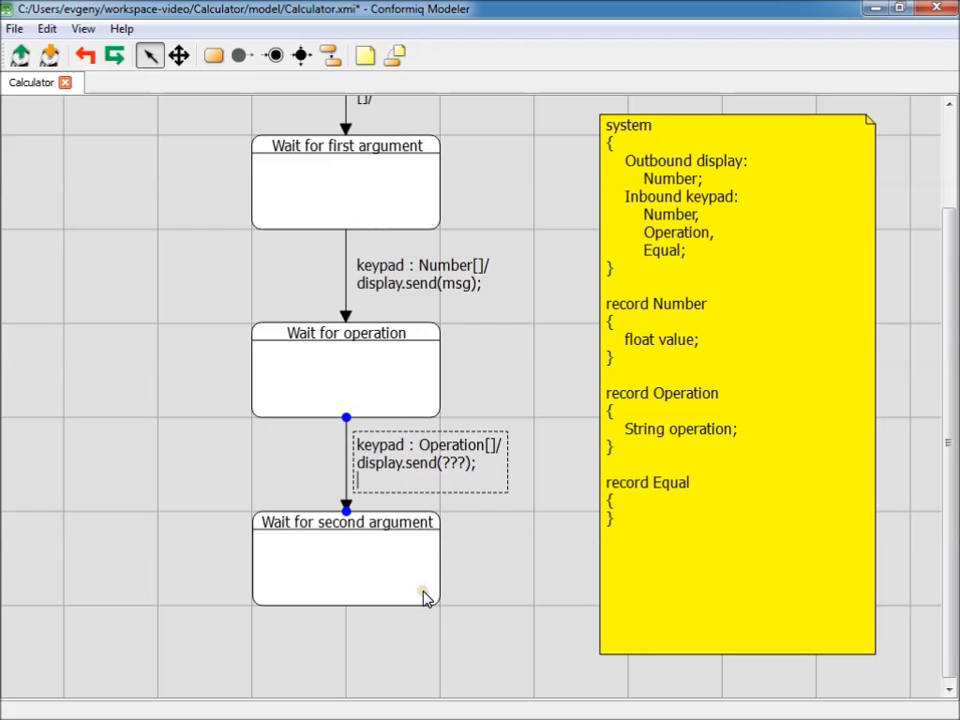
left_click(420, 592)
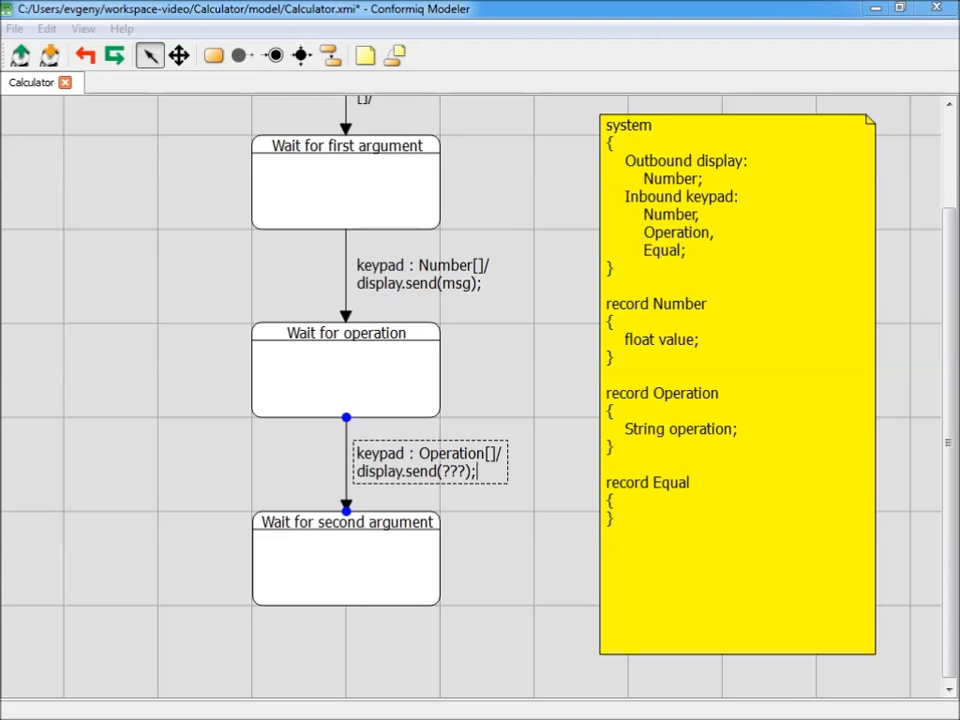
- Insert the line "a = msg.value;" before "display.send(msg);" in the "keypad : Number" transition's action
left_click(495, 264)
key("Return")
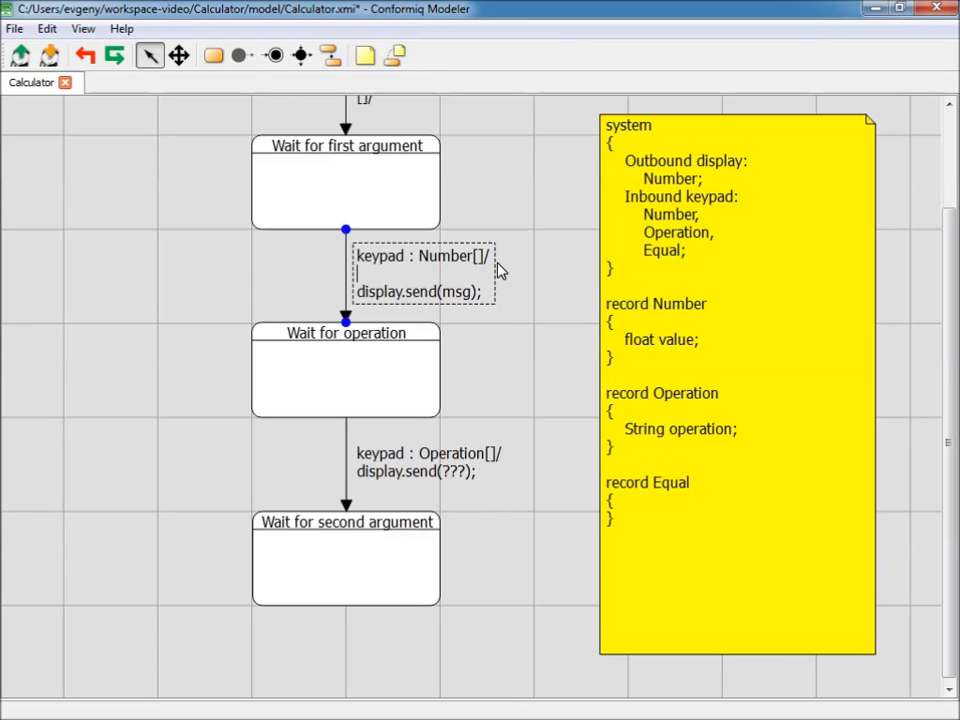
type("a = msg.value;")
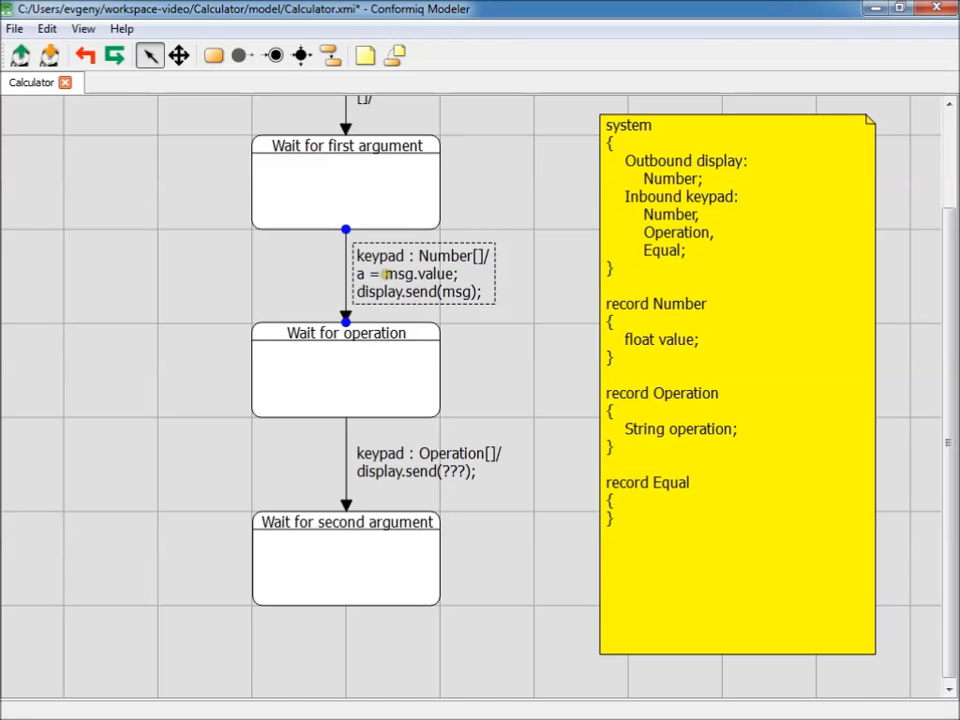
- Replace the placeholder action of the "keypad : Operation" transition with the lines "Number n;", "n.value = a;" and "display.send(n);"
left_click(422, 476)
triple_click(422, 477)
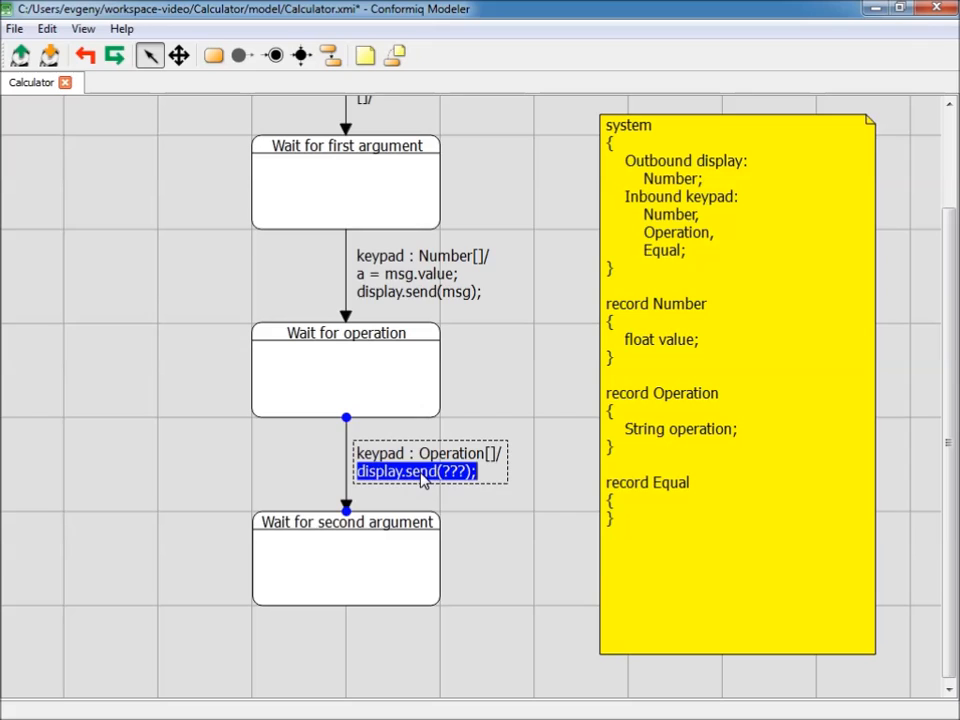
type("Number n; n.value = a; display.send(n);")
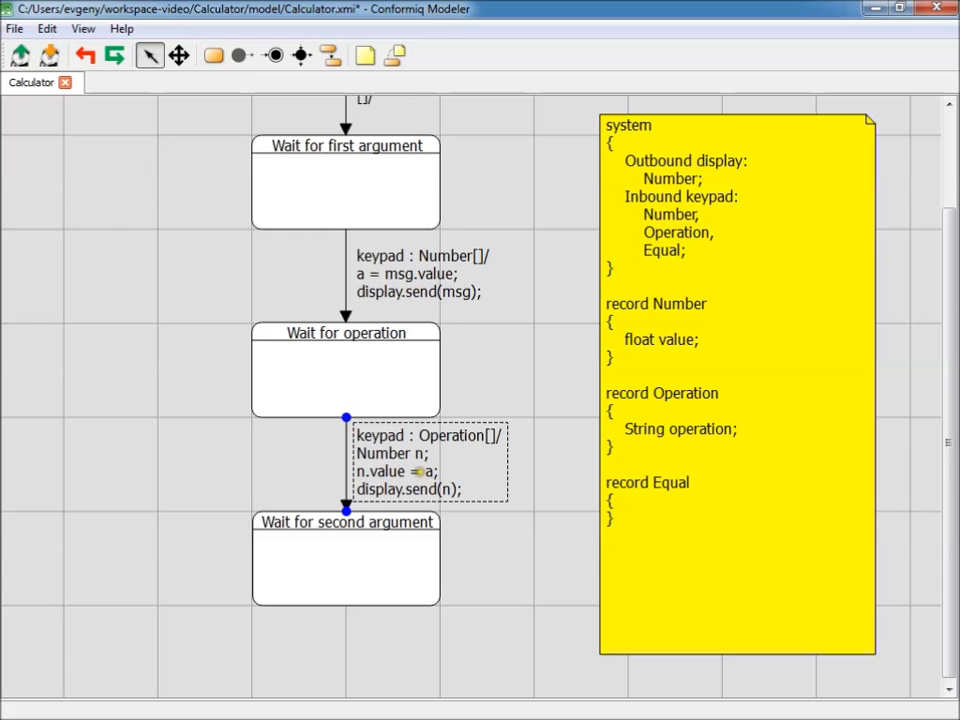
- Add a state named "Wait for equal" below "Wait for second argument", matching its size
left_click(179, 55)
left_click_drag(272, 355, 287, 107)
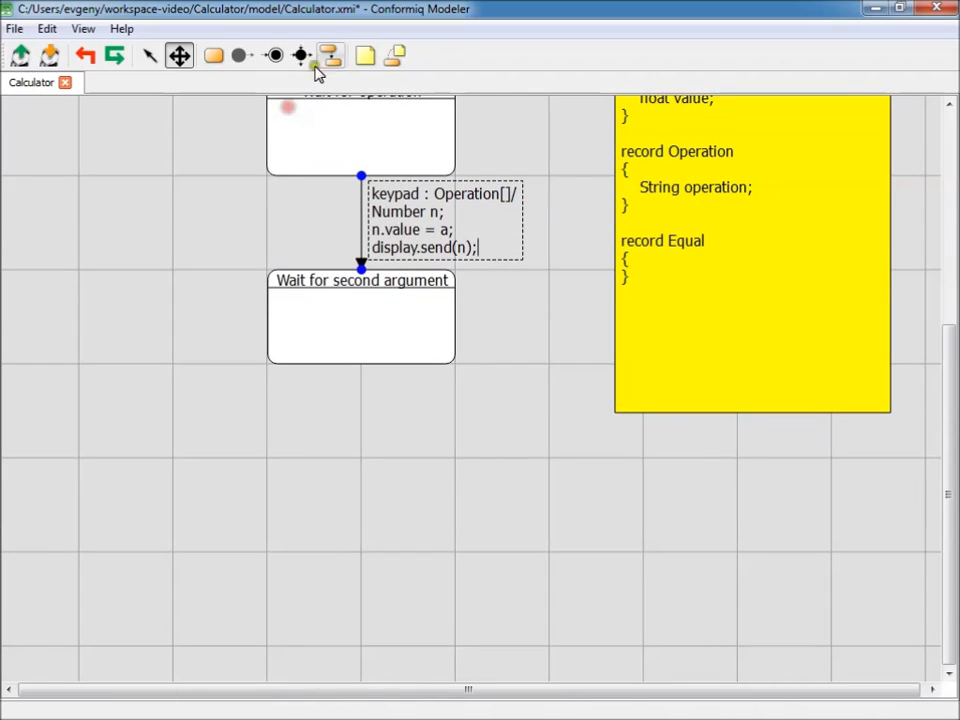
left_click(213, 55)
mouse_move(268, 464)
left_mouse_down()
mouse_move(345, 517)
mouse_move(453, 553)
left_mouse_up()
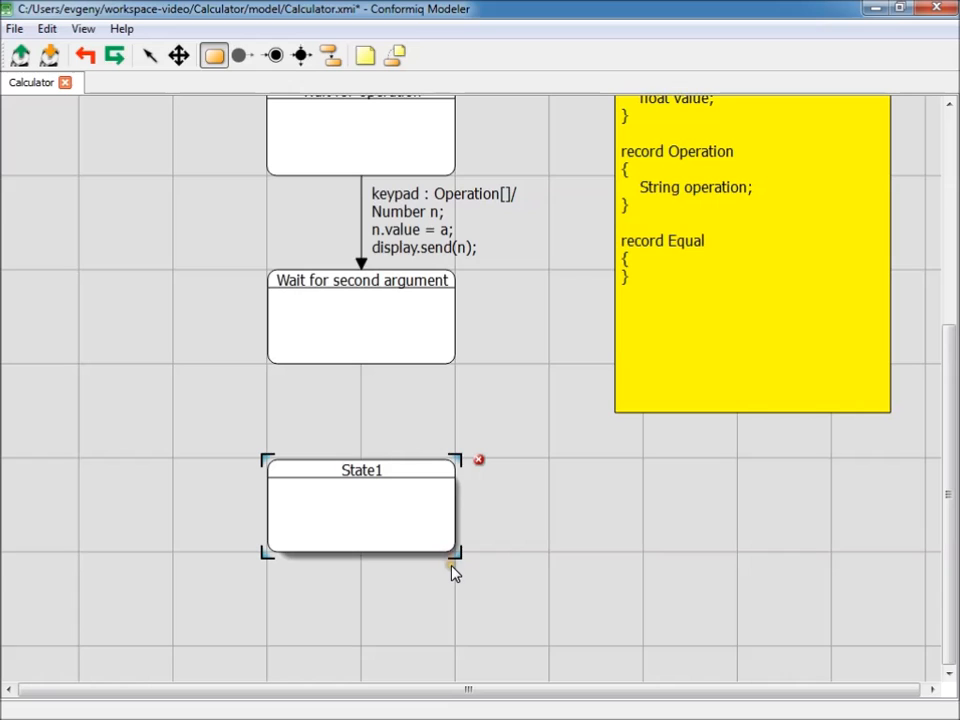
type("Wait for equal")
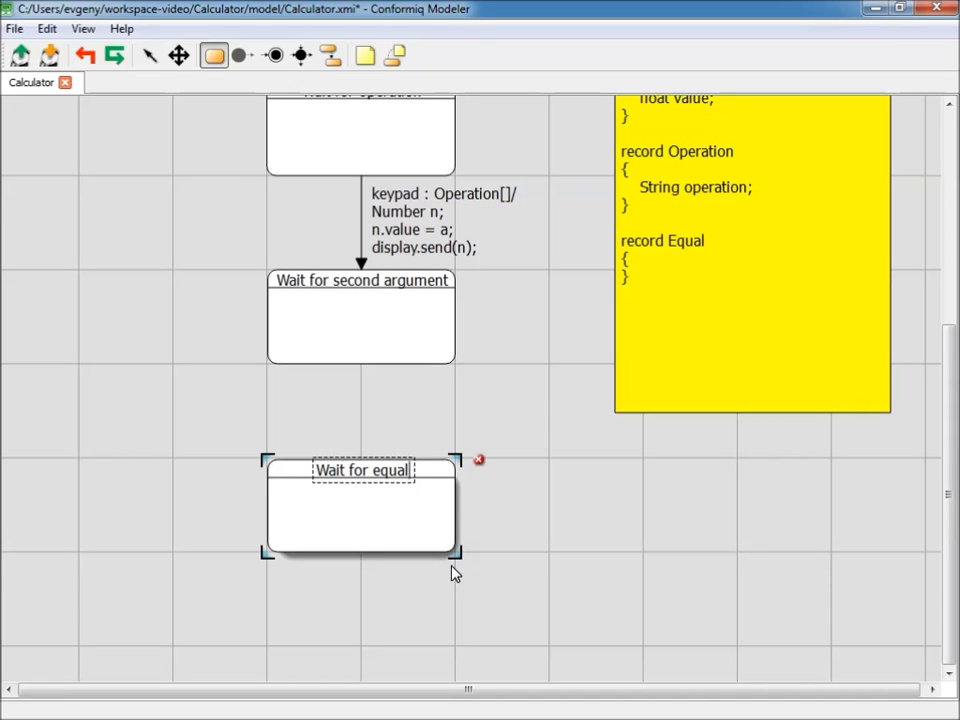
- Draw a transition from "Wait for second argument" to "Wait for equal" labelled "keypad : Number[]/" with the action lines "b = msg.value;" and "display.send(msg);"
left_click(331, 57)
left_click_drag(364, 311, 365, 478)
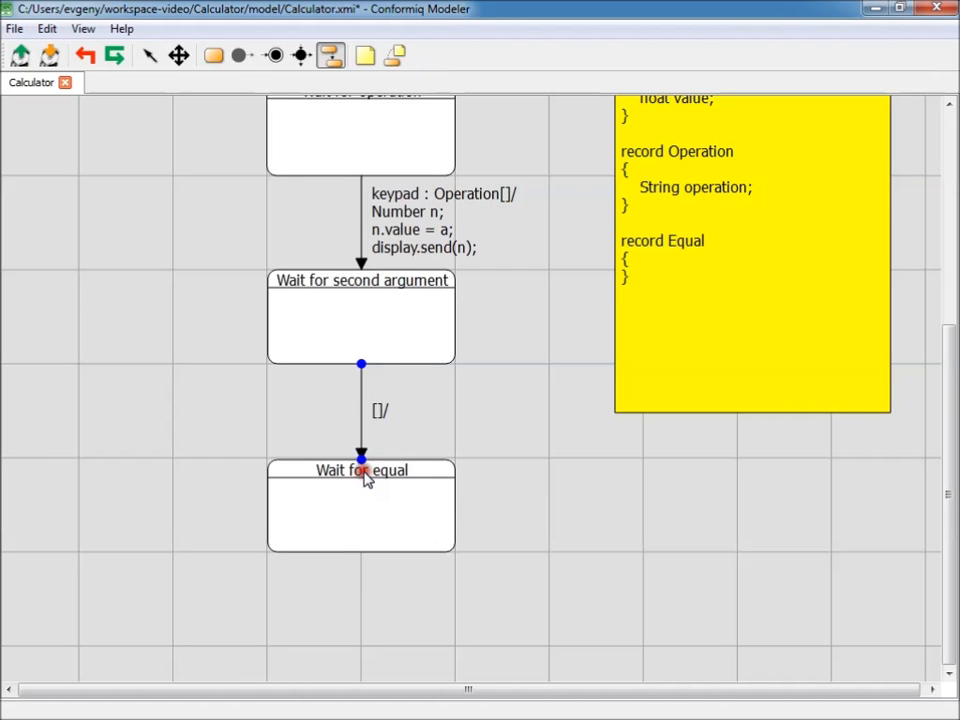
right_click(362, 428)
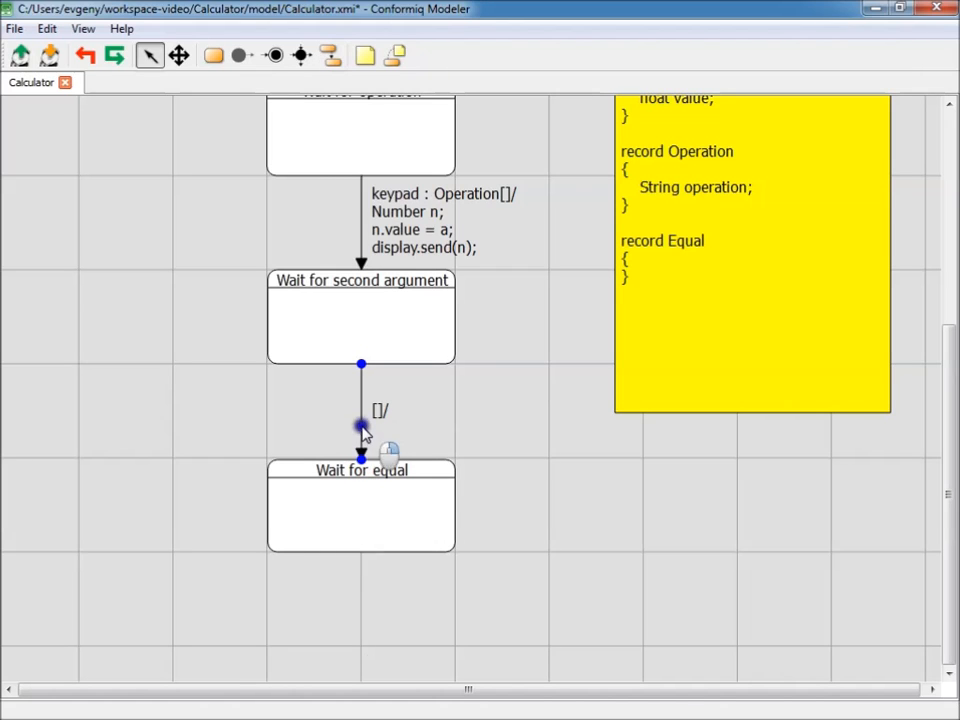
left_click(449, 610)
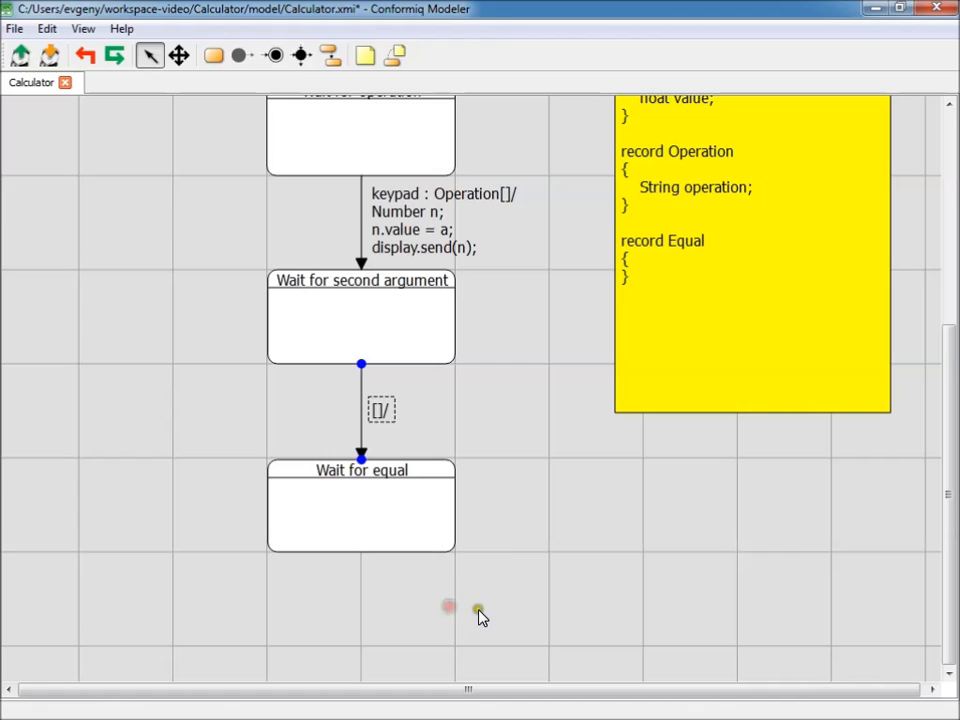
key("ctrl+a")
type("keypad : Number[]/ b = msg.value; display.send(msg);")
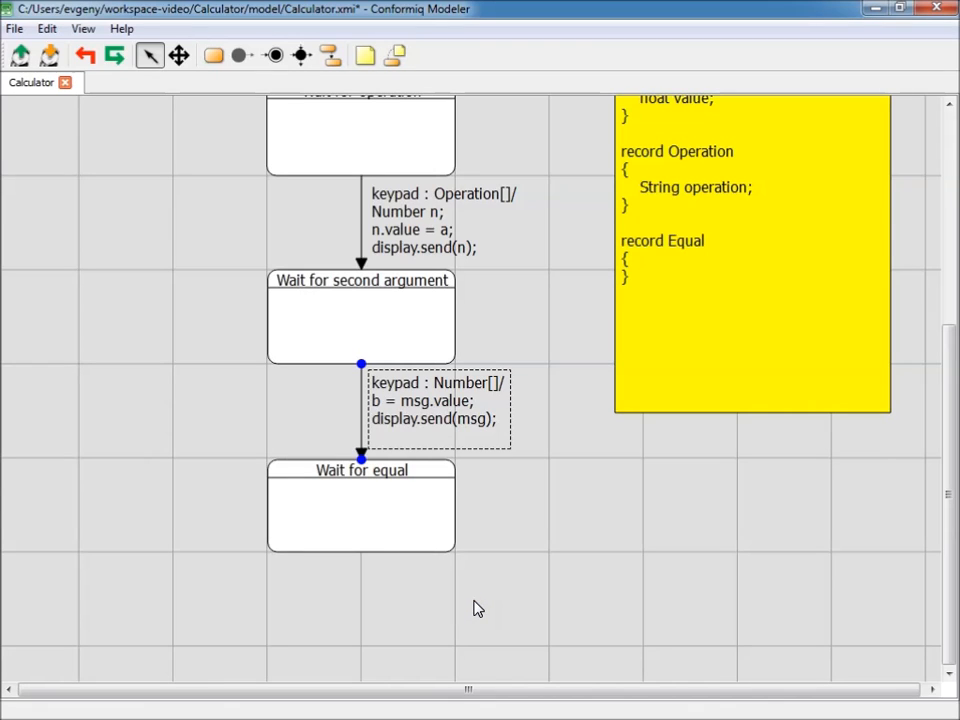
key("BackSpace")
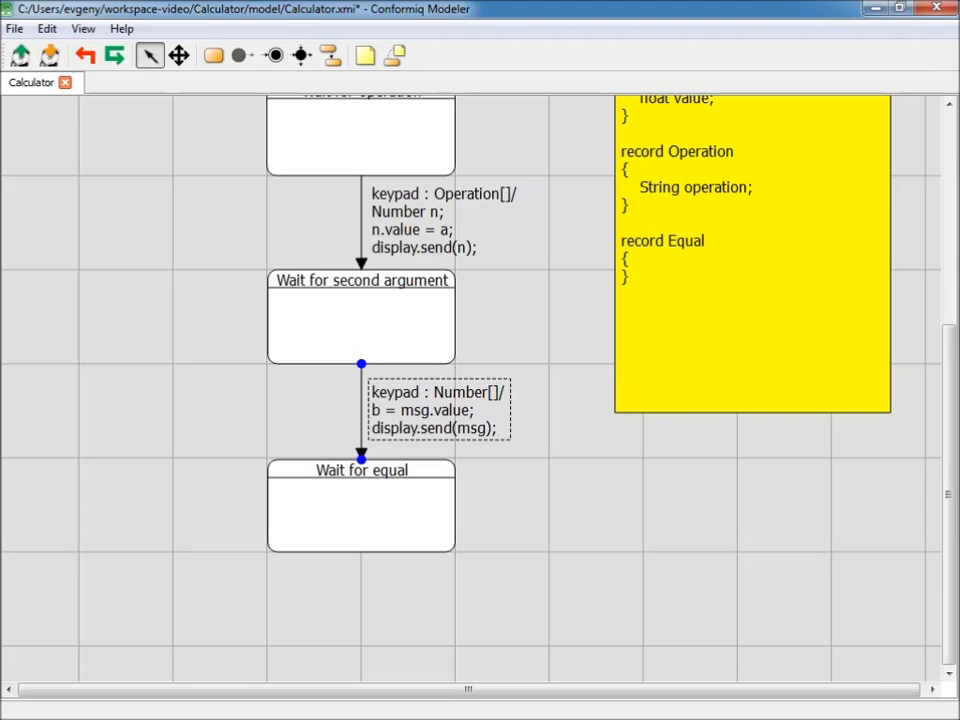
- Add a final state centred below "Wait for equal" and draw a transition from "Wait for equal" to it
left_click(330, 55)
left_click(272, 55)
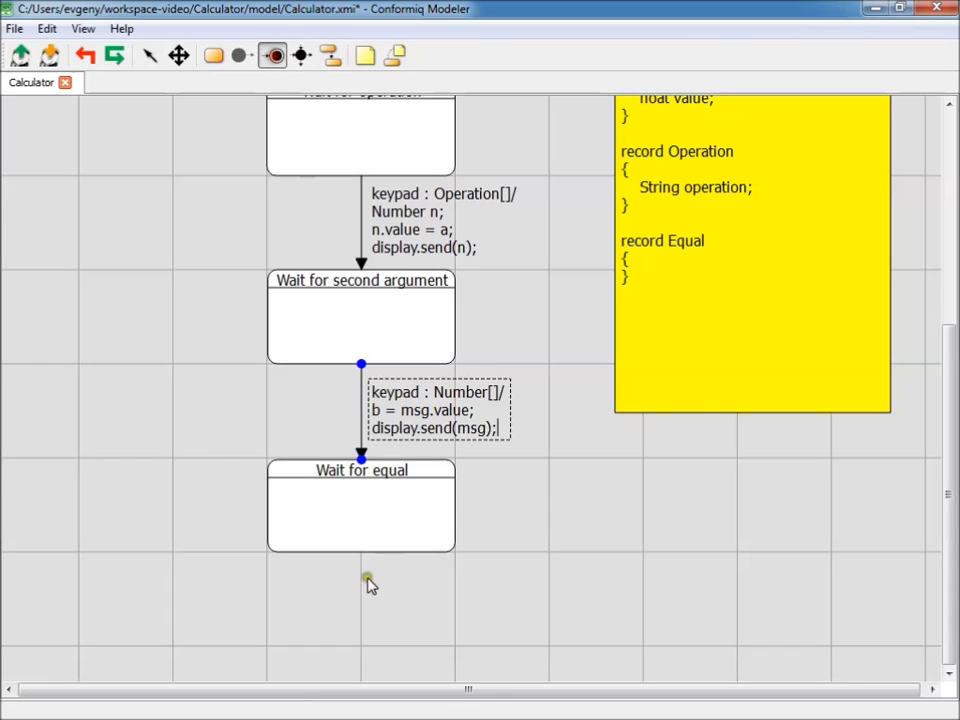
left_click(362, 646)
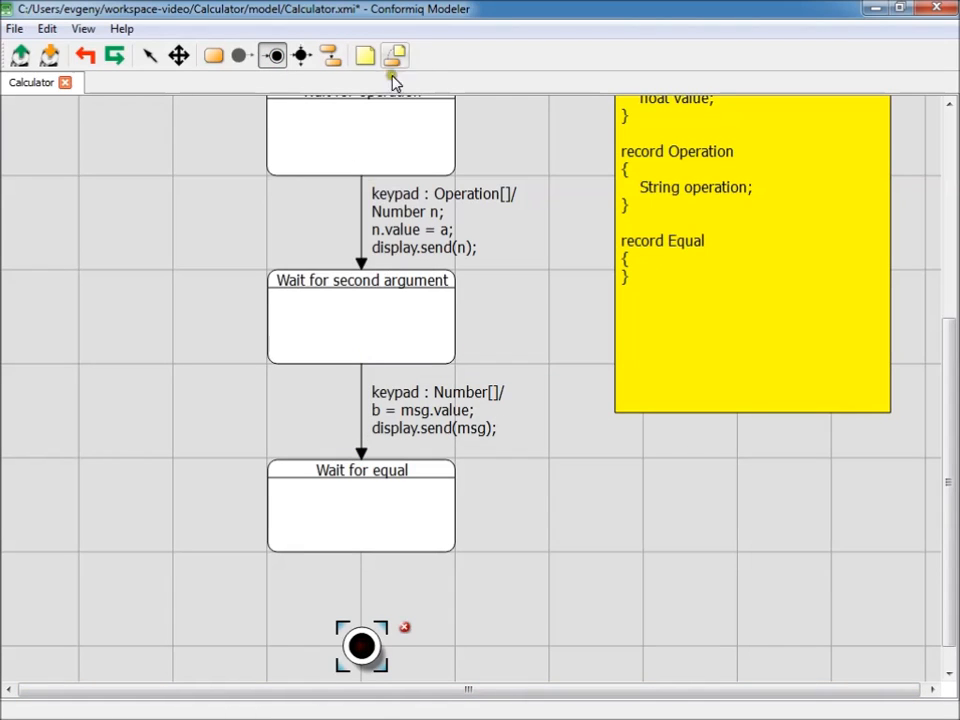
left_click(330, 55)
left_click_drag(362, 520, 368, 648)
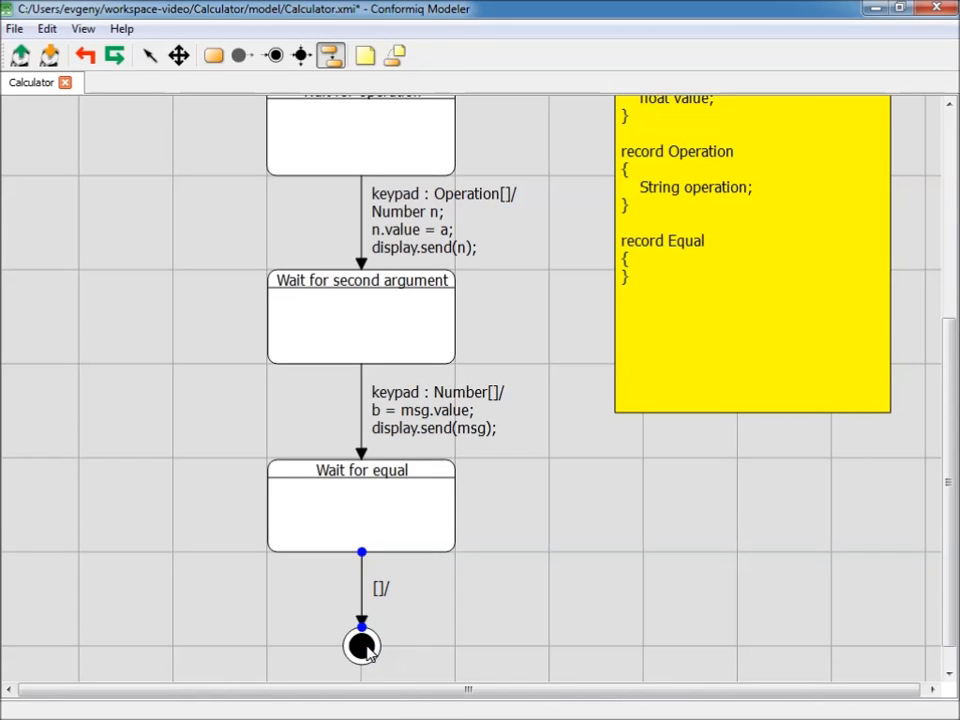
key("Delete")
left_click(330, 55)
left_click_drag(357, 518, 364, 621)
- Label the transition into the final state with the trigger "keypad : Equal[]/" and the placeholder action "display.send(???);"
right_click(361, 617)
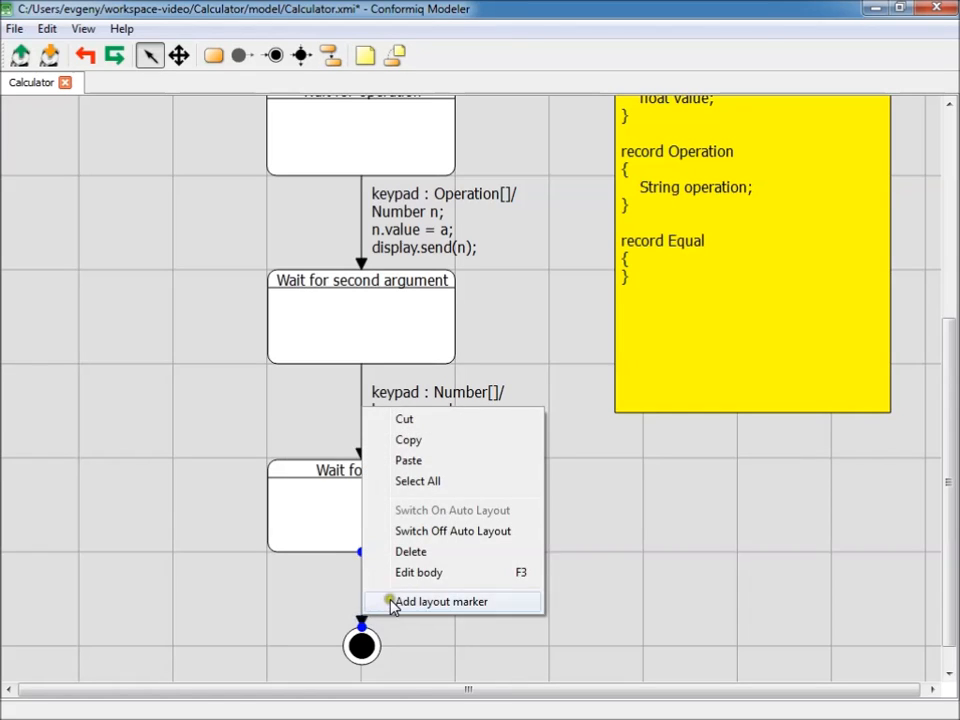
left_click(393, 601)
key("F3")
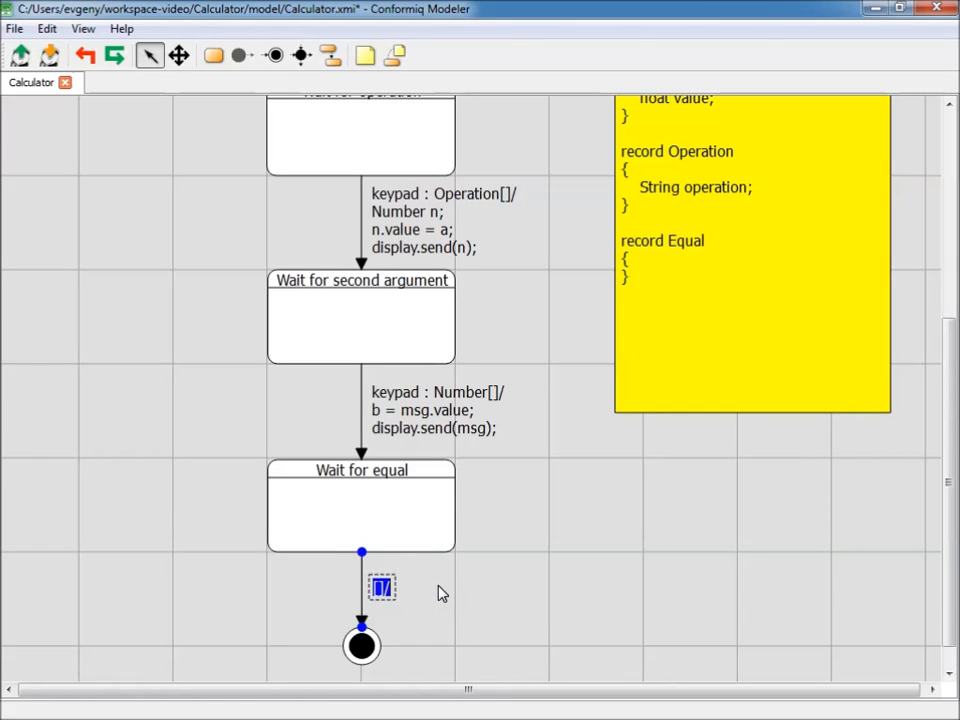
type("keypad : Equal[]/ display.send(???);")
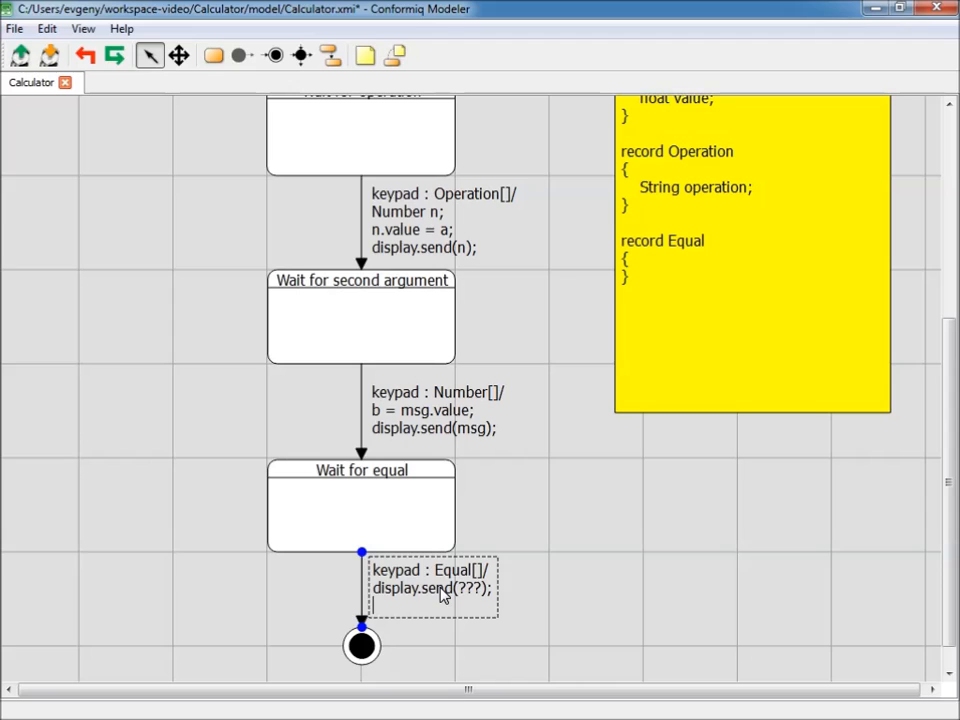
key("BackSpace")
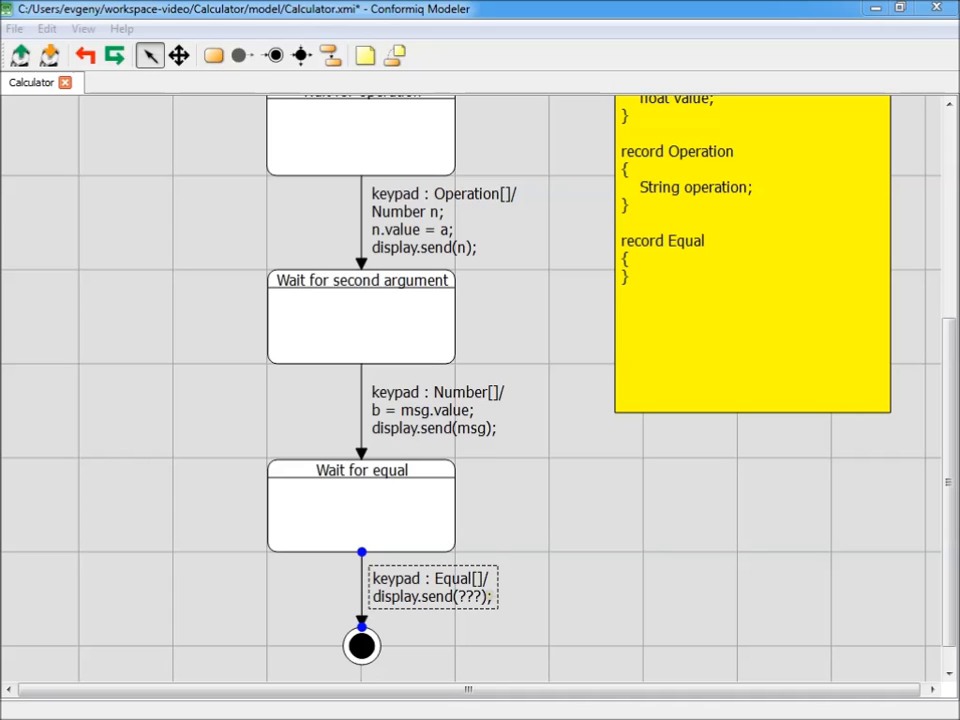
left_click(418, 628)
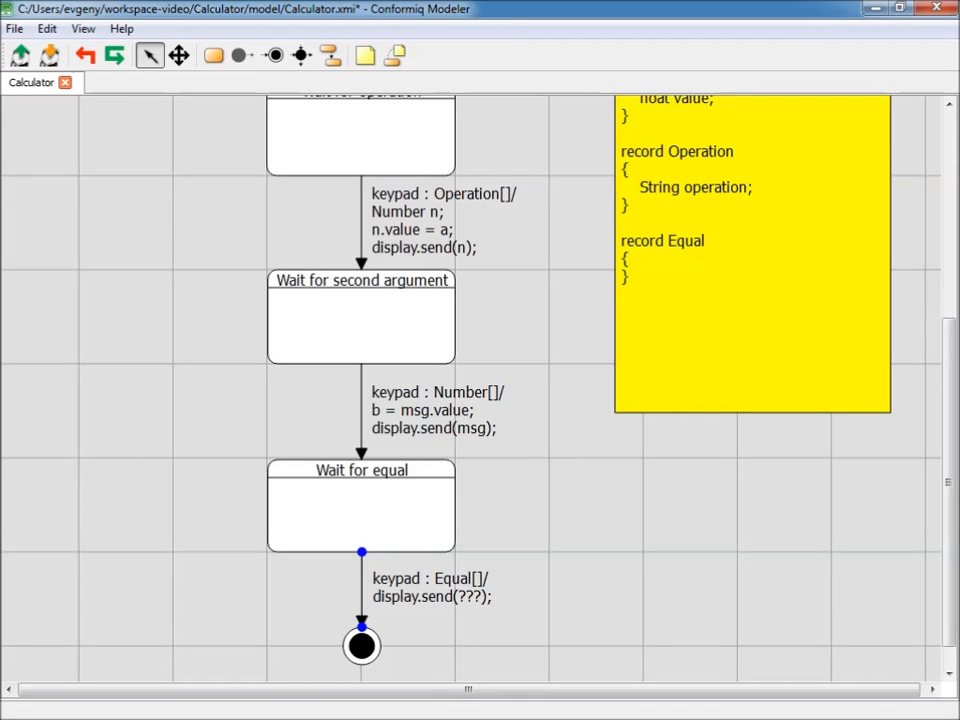
- Insert the line "operation = msg.operation;" at the start of the "keypad : Operation" transition's action
left_click(477, 199)
key("Return")
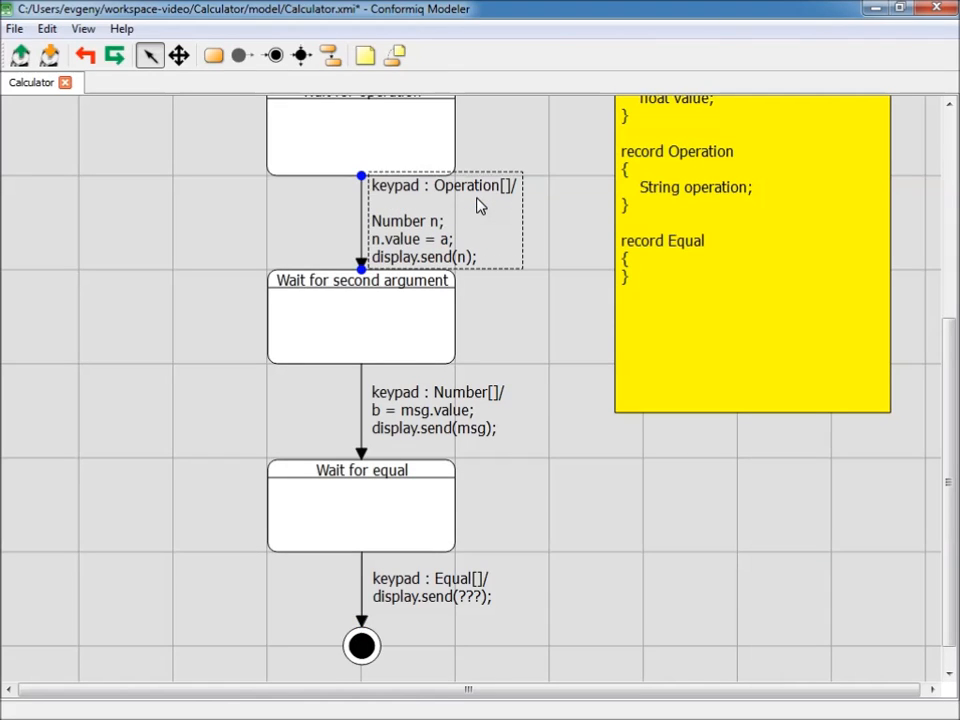
type("operation = msg.operation;")
left_click(529, 325)
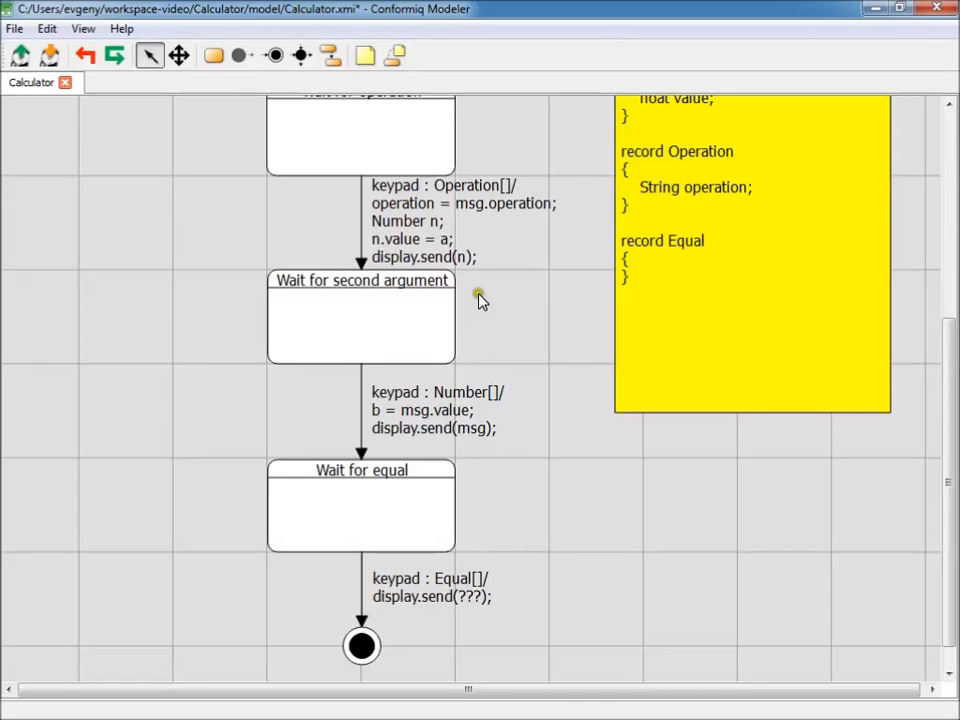
- Add the guard operation == "addition" to the "keypad : Equal" transition
left_click(478, 582)
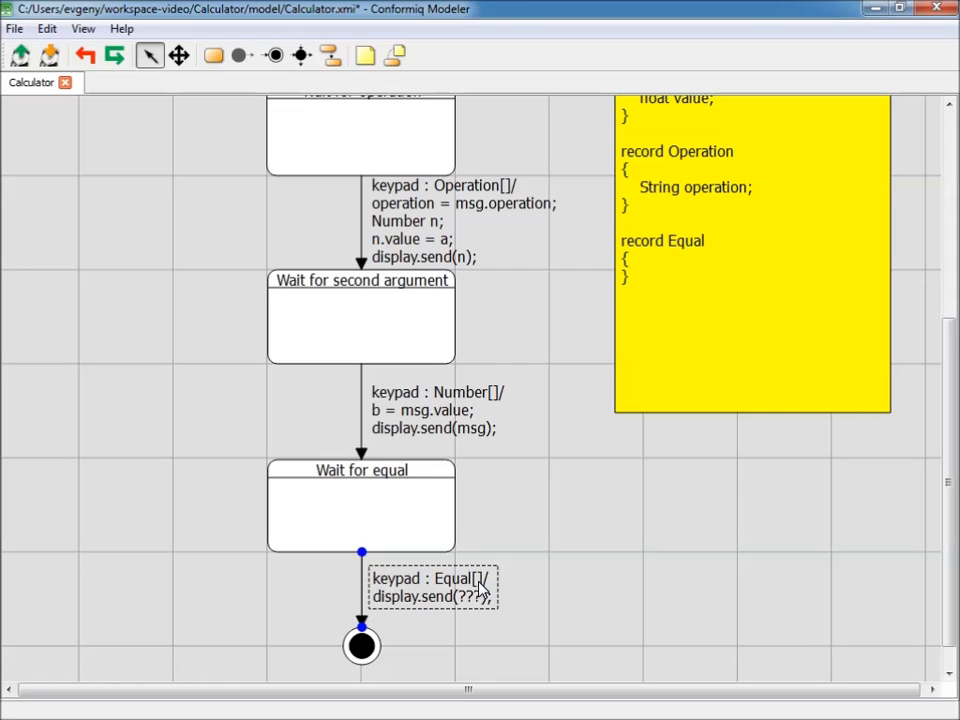
left_click(479, 583)
type("operation == \"addition\"")
left_click(719, 607)
- Replace the addition transition's placeholder action with the lines "Number n;", "n.value = a + b;" and "display.send(n);"
left_click(509, 604)
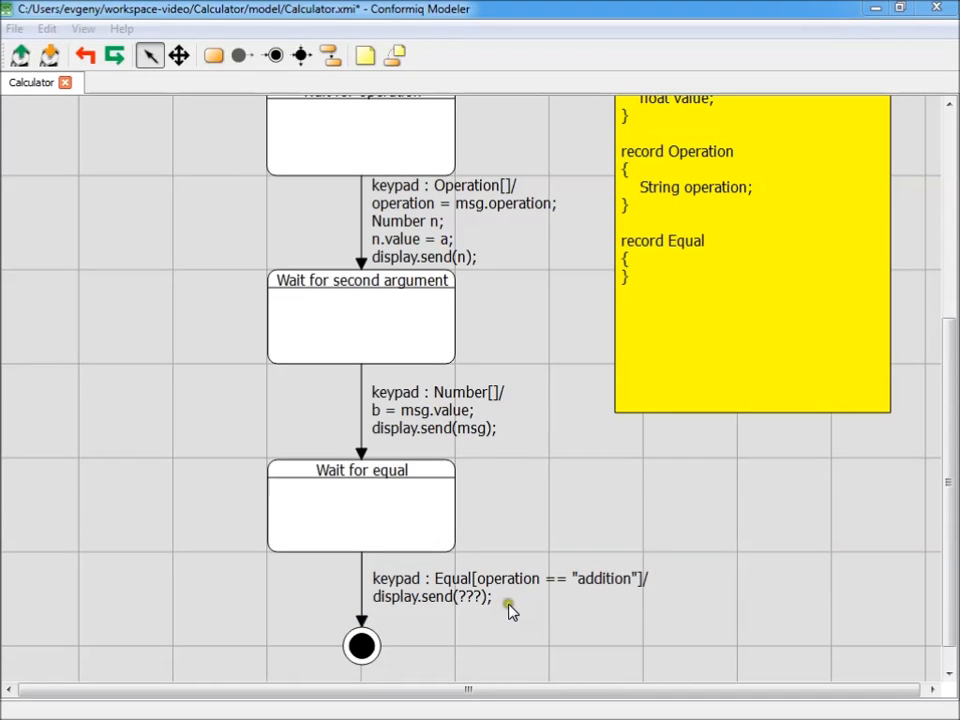
left_click(514, 617)
key("Home")
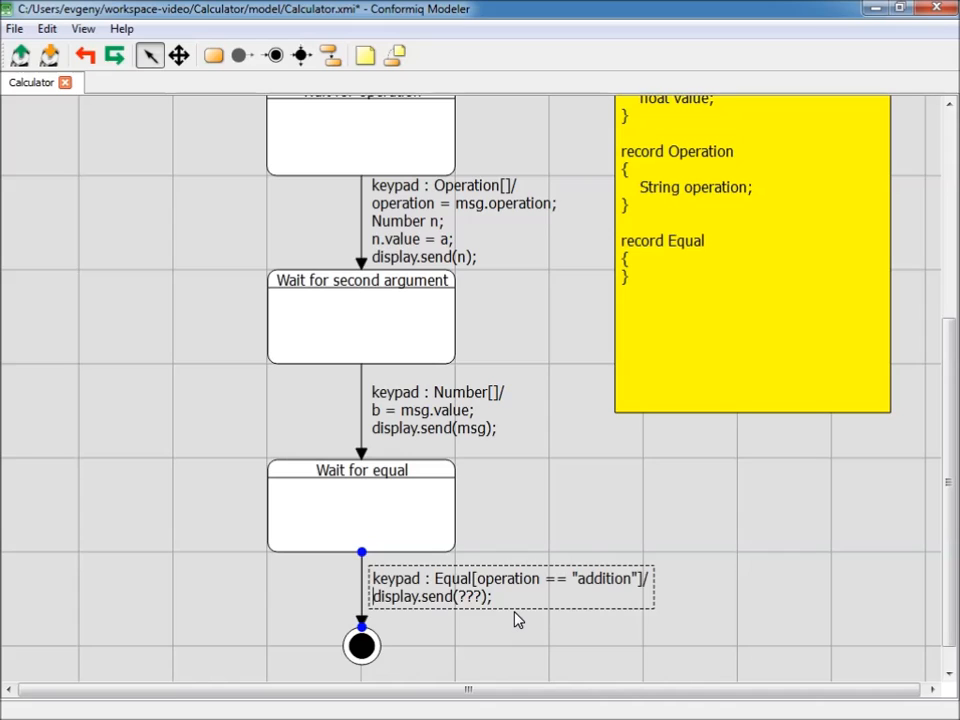
key("shift+End")
type("Number n; n.value = a + b; display.send(n);")
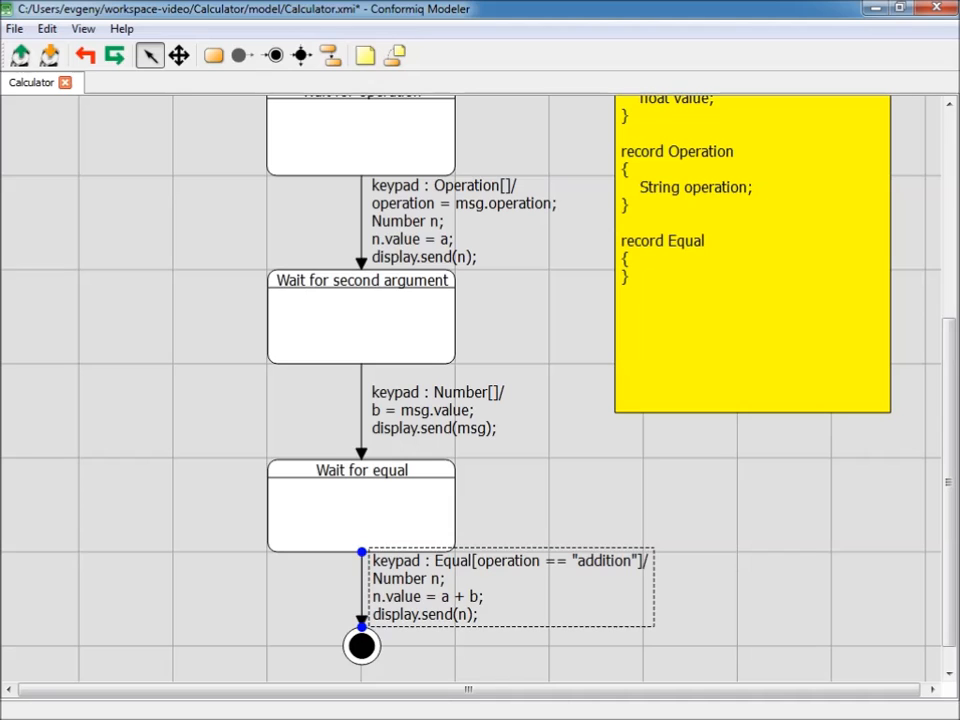
- Add three more final states around "Wait for equal", two on its left side and one on its right side
left_click(273, 55)
left_click(129, 463)
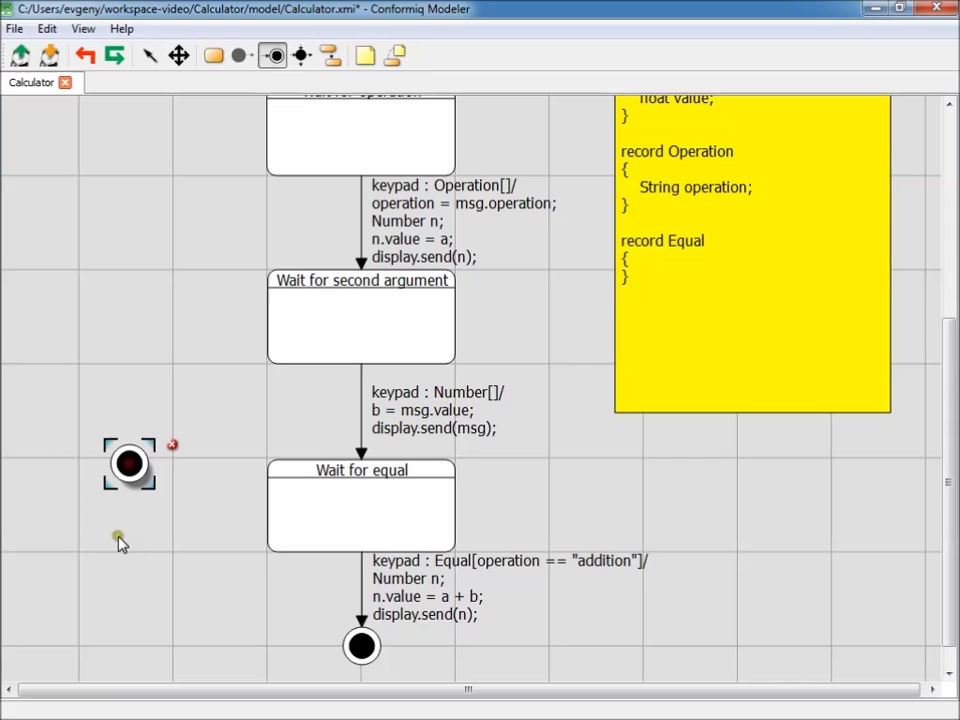
left_click(117, 572)
left_click(684, 505)
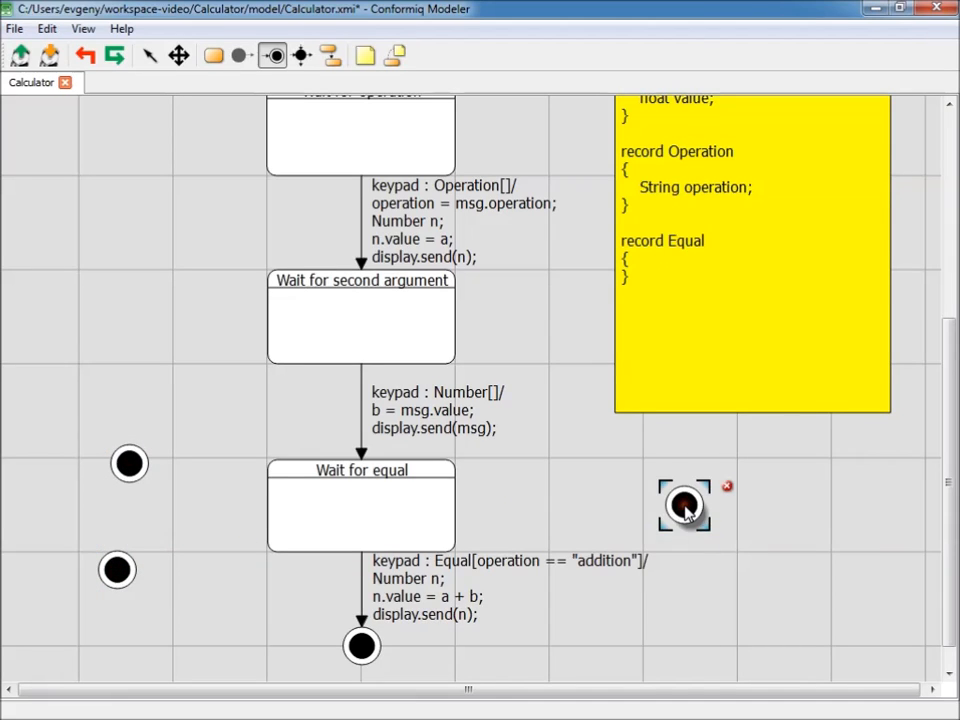
- Draw transitions from "Wait for equal" to each of the three unconnected final states
left_click(331, 55)
left_click_drag(370, 495, 129, 463)
left_click_drag(365, 520, 117, 576)
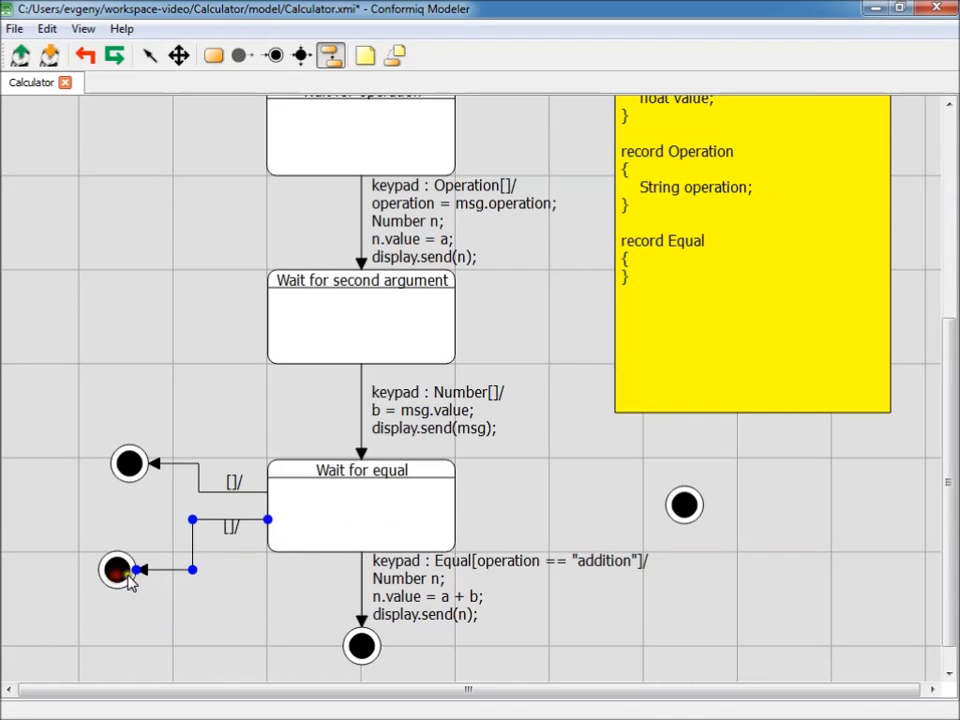
left_click_drag(348, 508, 682, 506)
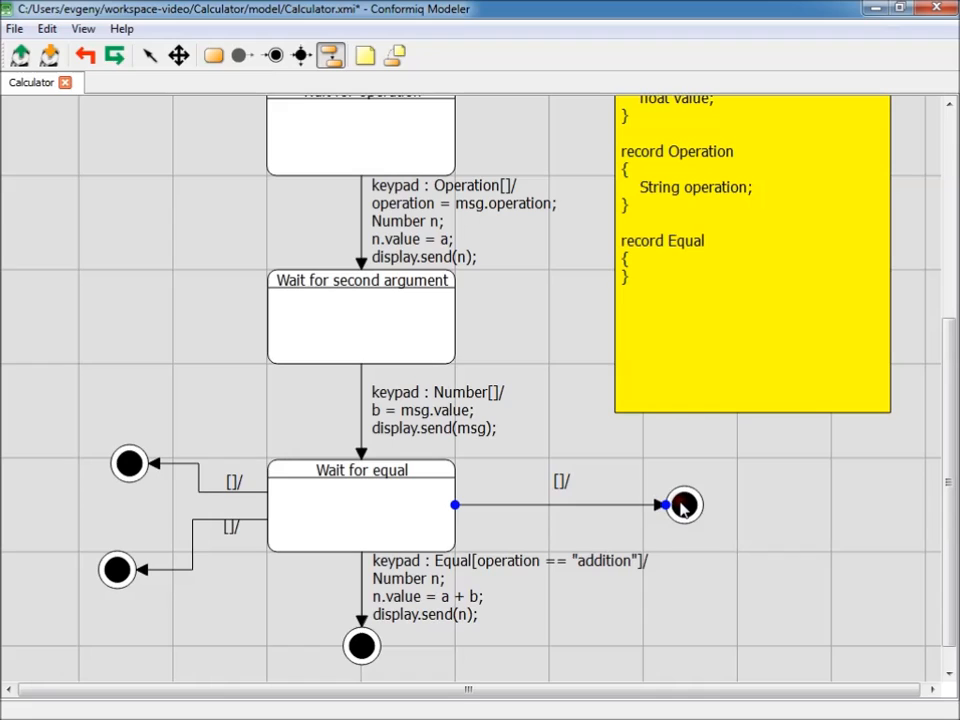
- Label the transition to the right-hand final state keypad : Equal[operation == "multiplication"]/ with the action "Number n; n.value = a * b; display.send(n);"
left_click(561, 484)
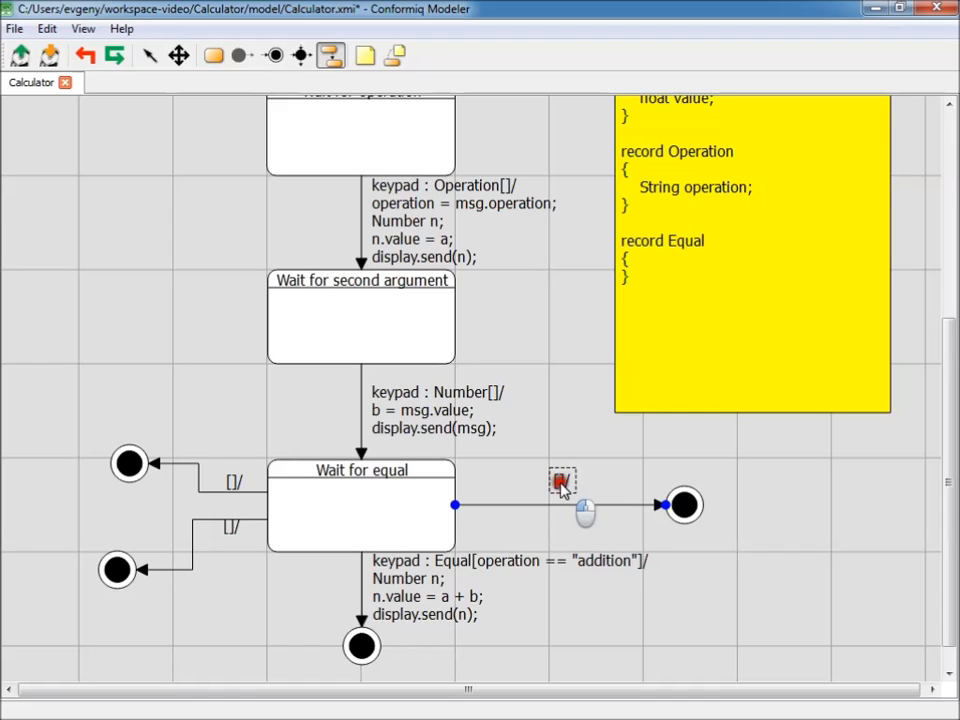
double_click(561, 484)
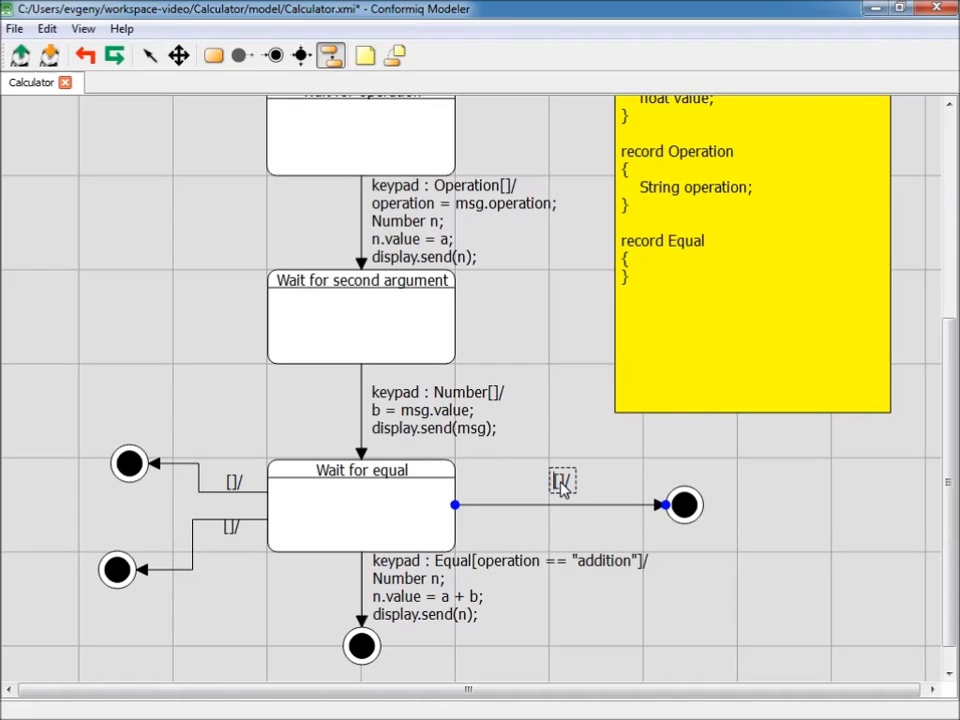
type("keypad : Equal[operation == \"multiplication\"]/ Number n; n.value = a * b; display.send(n);")
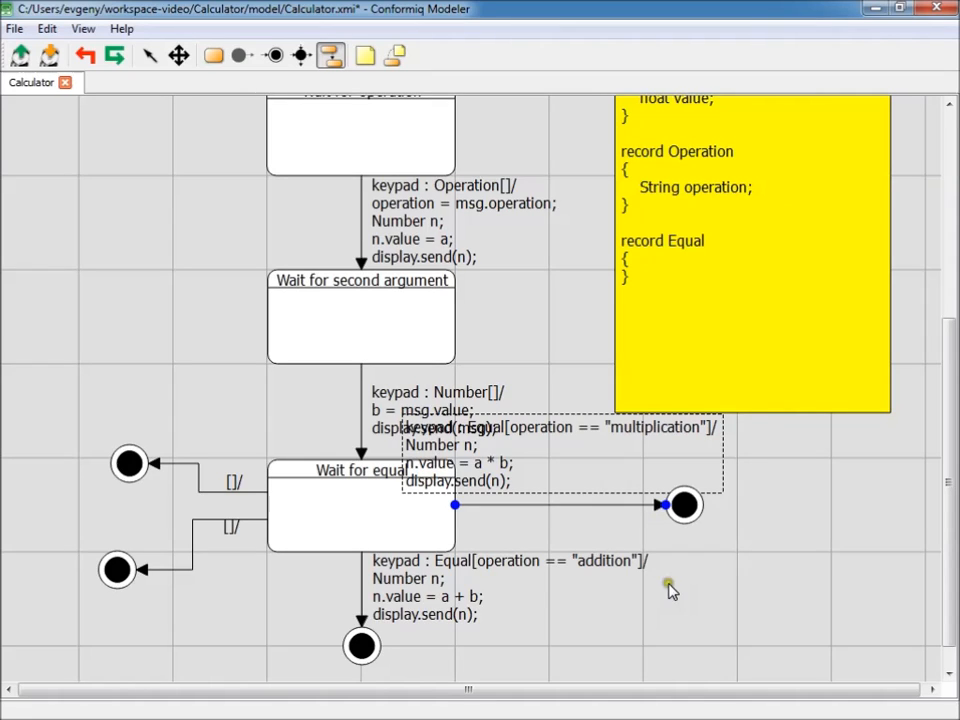
- Label the transition to the upper-left final state keypad : Equal[operation == "division"]/ with the action "Number n; n.value = a / b; display.send(n);"
left_click(237, 487)
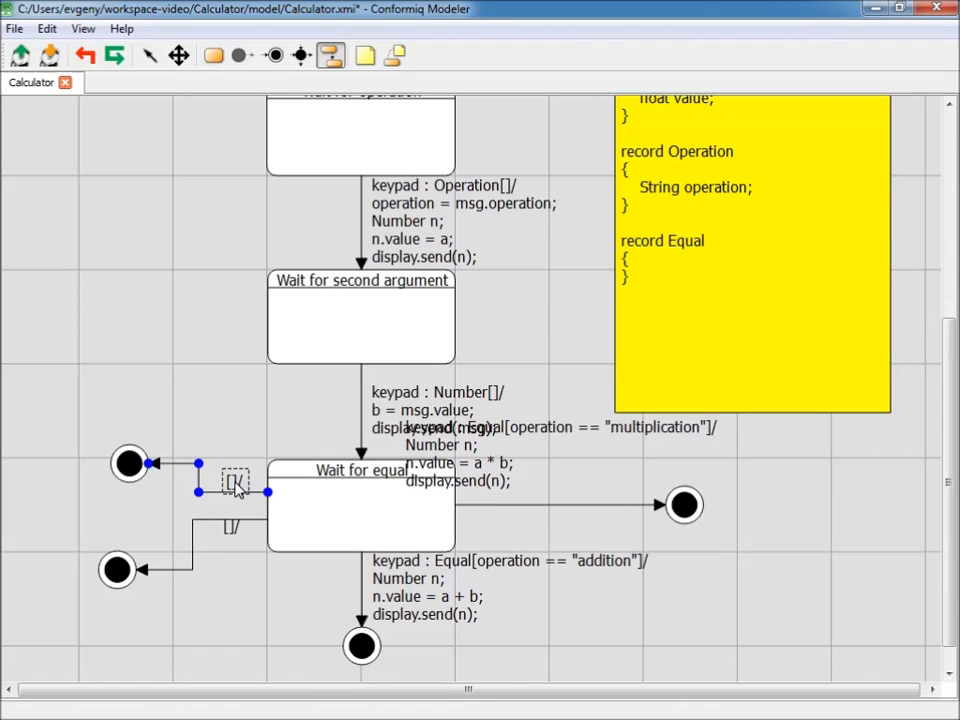
left_click(237, 487)
type("keypad : Equal[operation == \"division\"]/ Number n; n.value = a / b; display.send(n);")
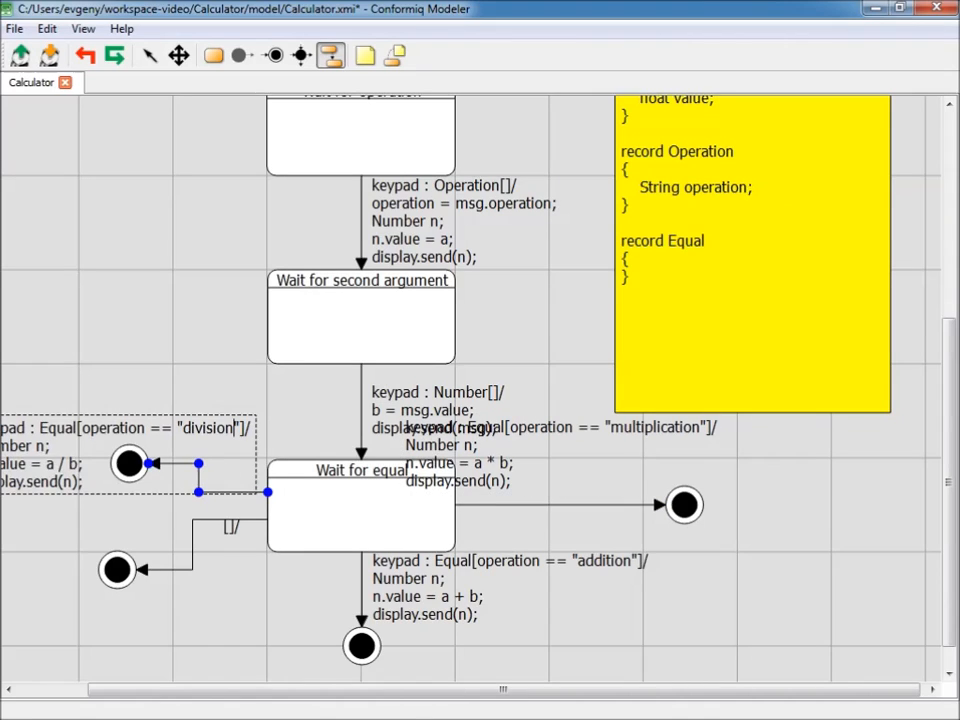
- Label the transition to the lower-left final state keypad : Equal[operation == "subtraction"]/ with the action "Number n; n.value = a - b; display.send(n);"
left_click(230, 531)
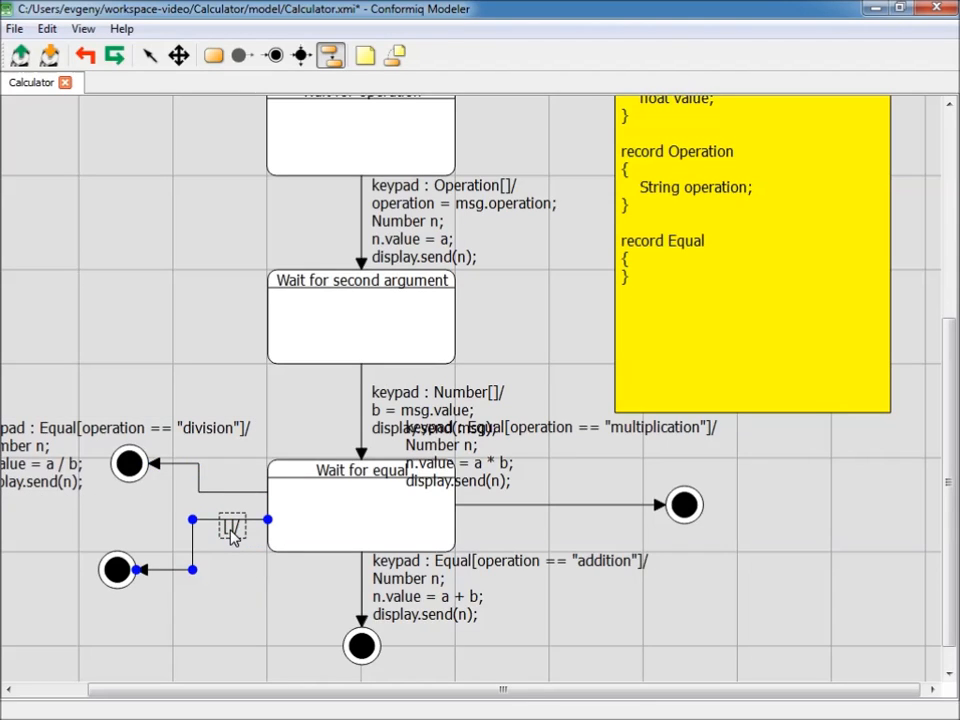
left_click(230, 531)
type("keypad : Equal[operation == \"subtraction\"]/ Number n; n.value = a - b; display.send(n);")
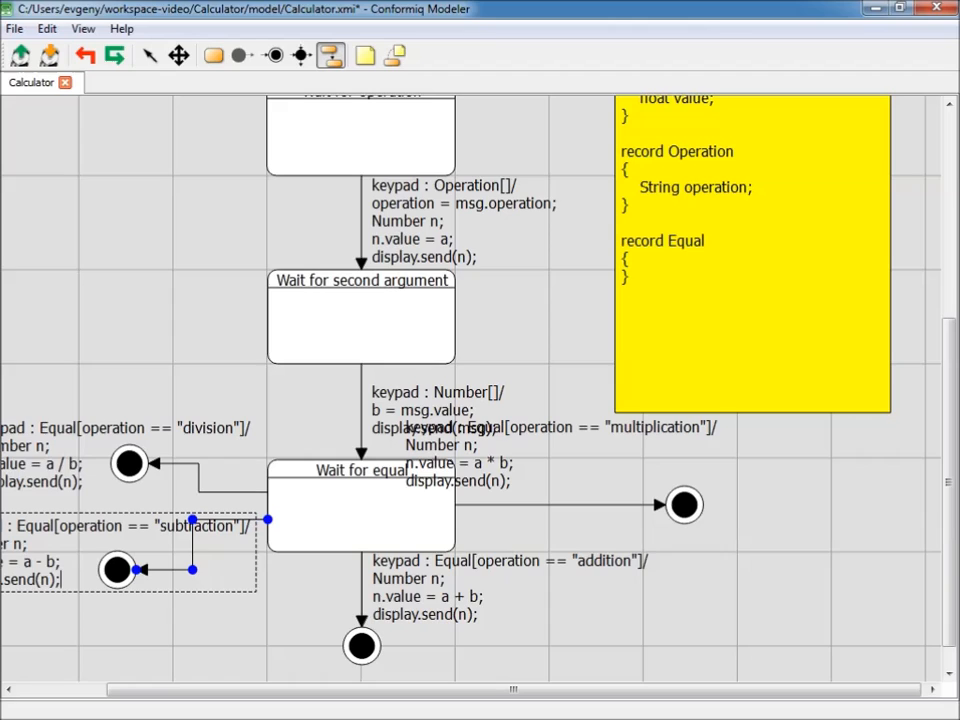
key("Escape")
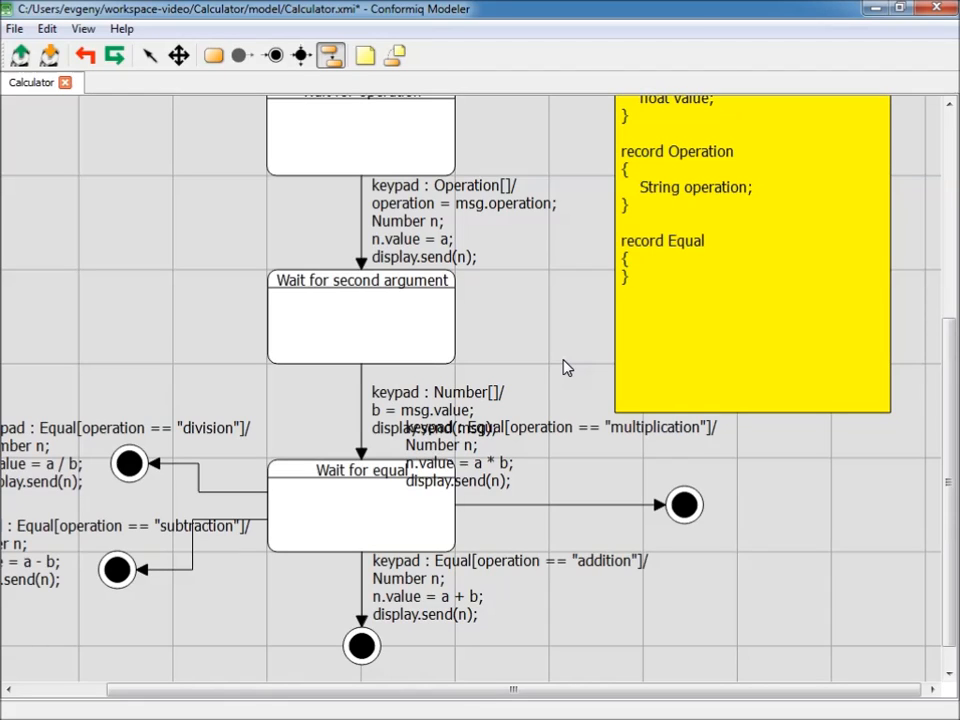
- Move the addition transition's final state farther down and to the right of "Wait for equal", then select the "Wait for equal" state
left_click(179, 55)
left_click_drag(294, 279, 324, 120)
left_click(148, 55)
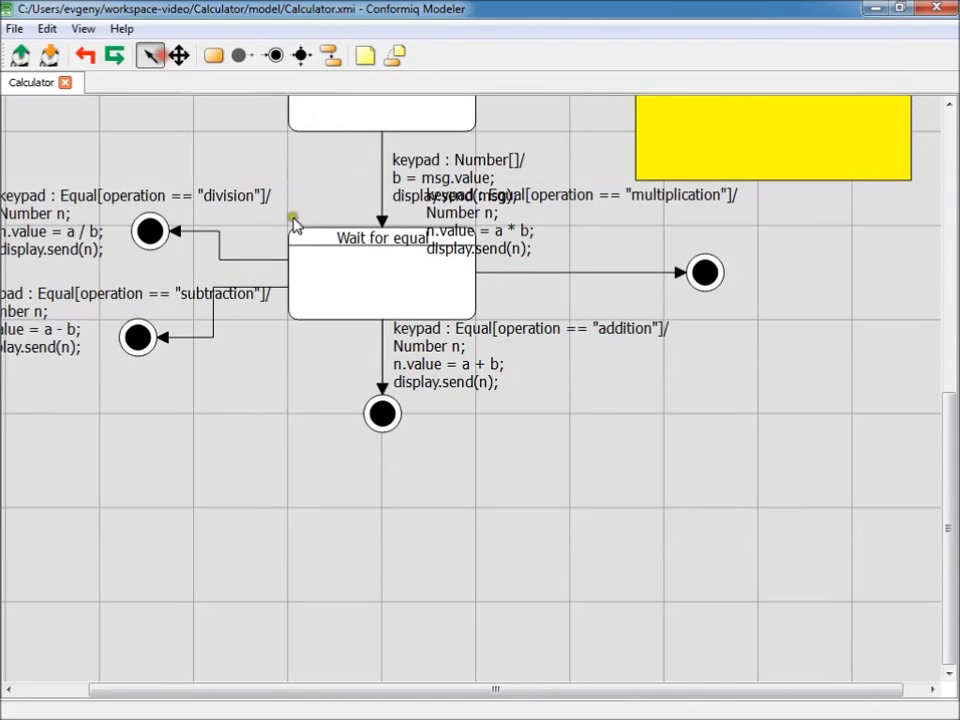
left_click(358, 276)
left_click(478, 391)
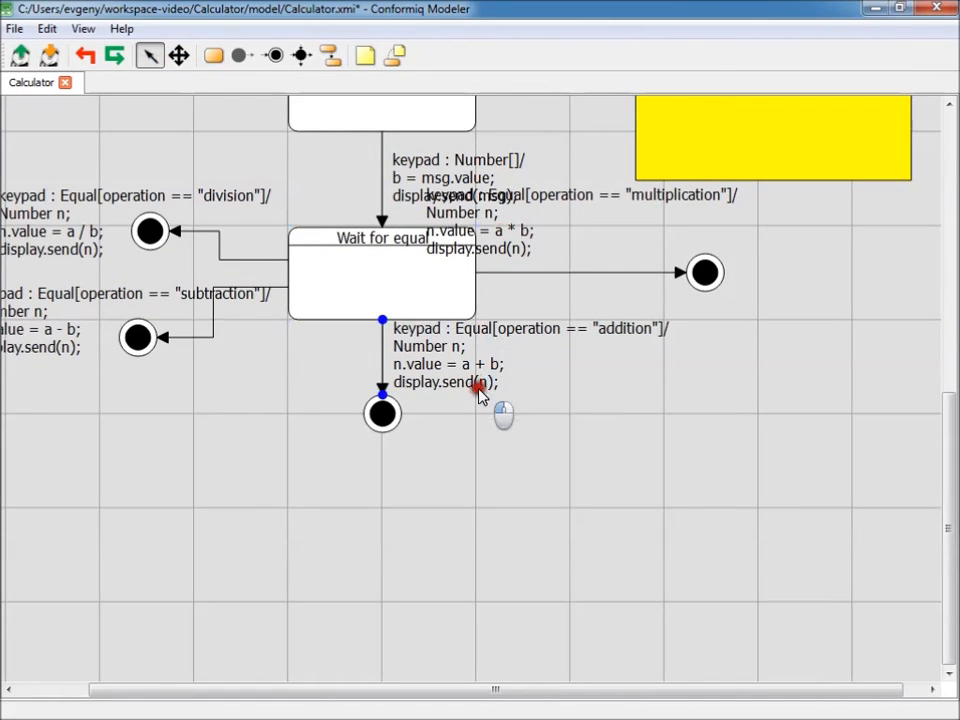
left_click(444, 290)
left_click(480, 357)
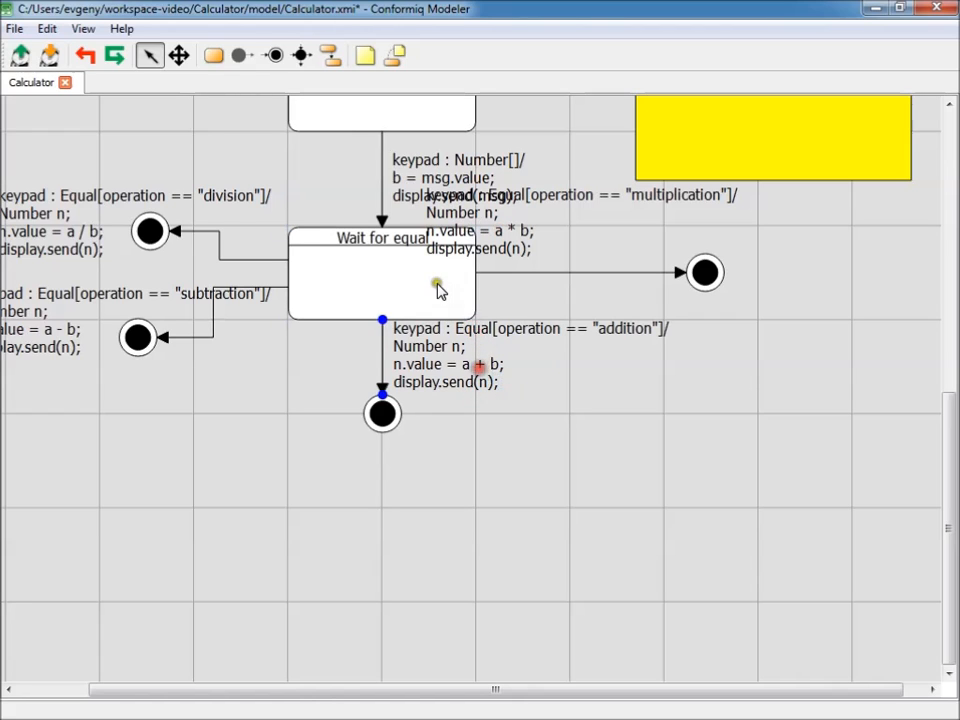
left_click(436, 282)
left_click(489, 358)
left_click_drag(383, 413, 632, 540)
left_click(422, 300)
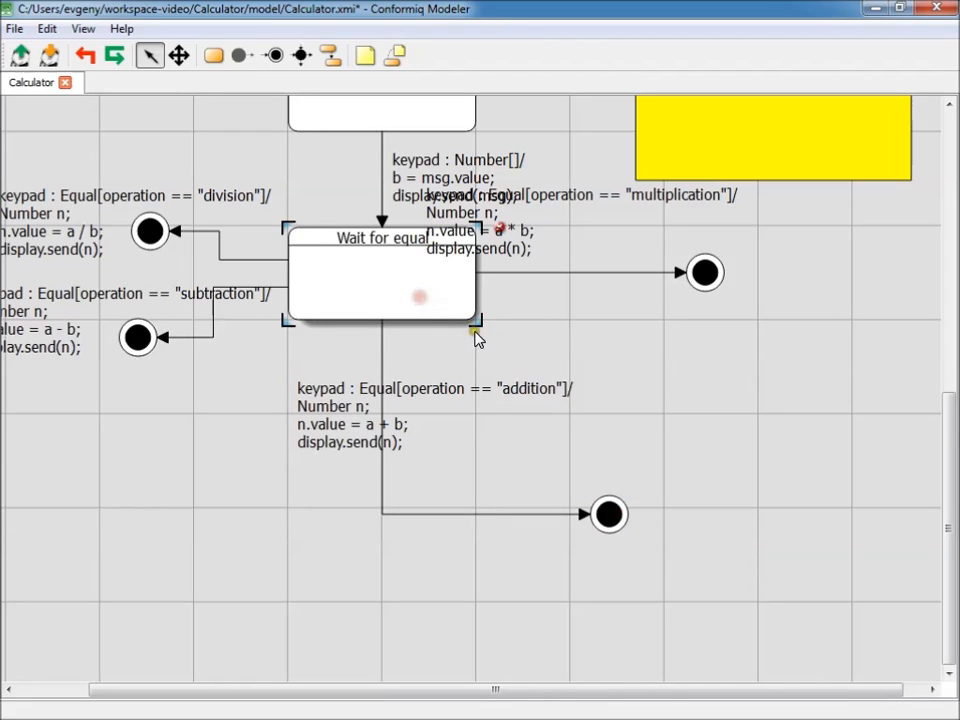
- Stretch "Wait for equal" downward and stack its final states along its right side in the order addition, subtraction, multiplication, division
mouse_move(478, 333)
left_mouse_down()
mouse_move(480, 386)
mouse_move(471, 390)
mouse_move(463, 332)
mouse_move(472, 330)
mouse_move(480, 369)
mouse_move(478, 706)
left_mouse_up()
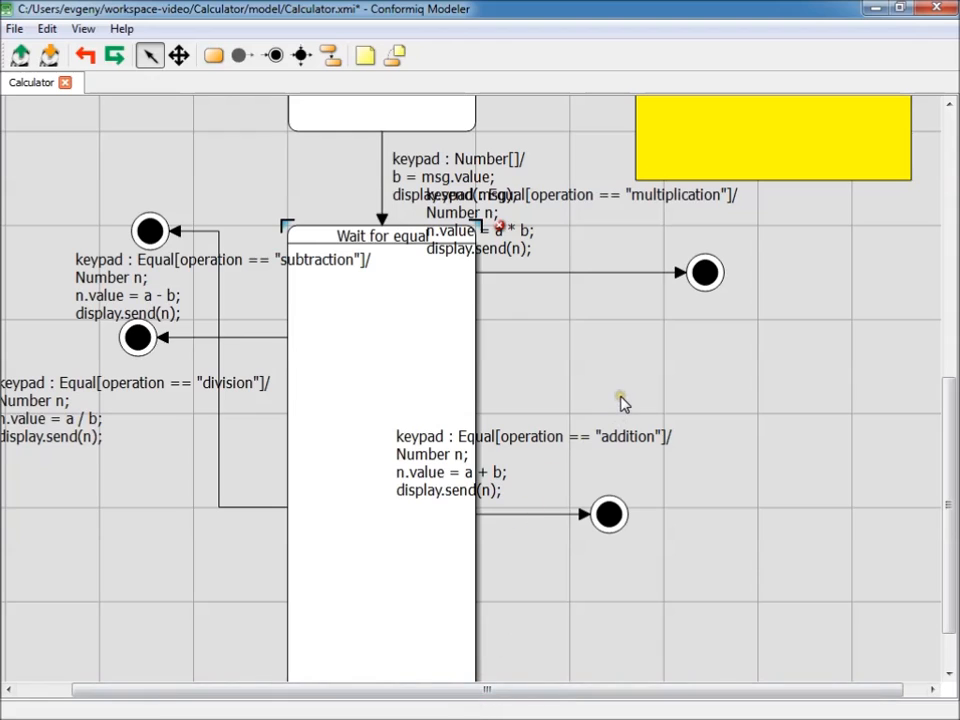
left_click_drag(706, 272, 760, 608)
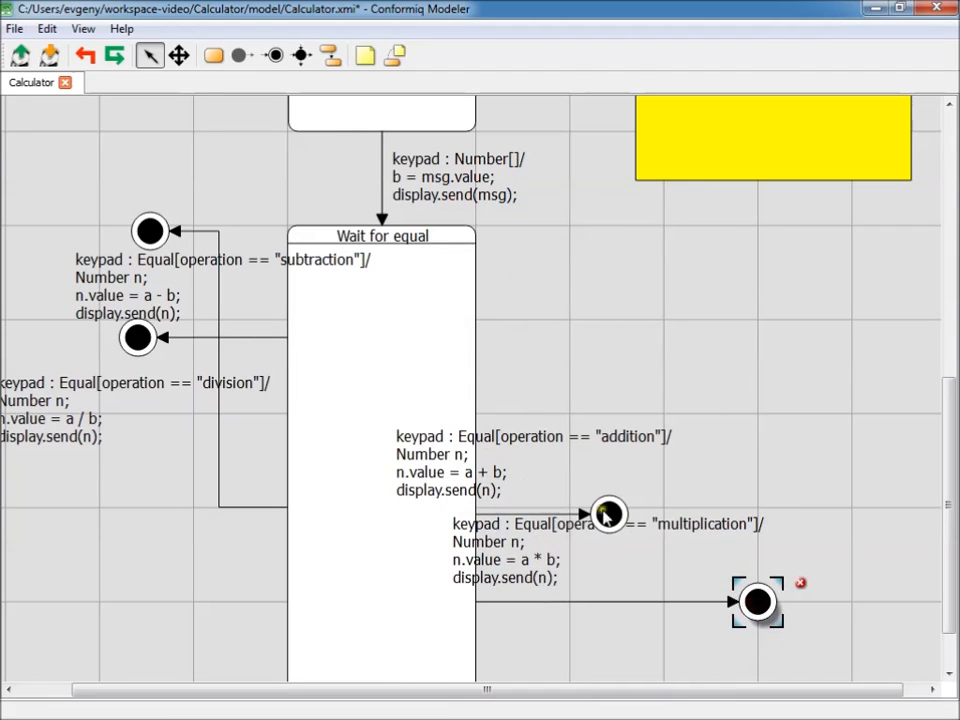
left_click_drag(612, 522, 754, 322)
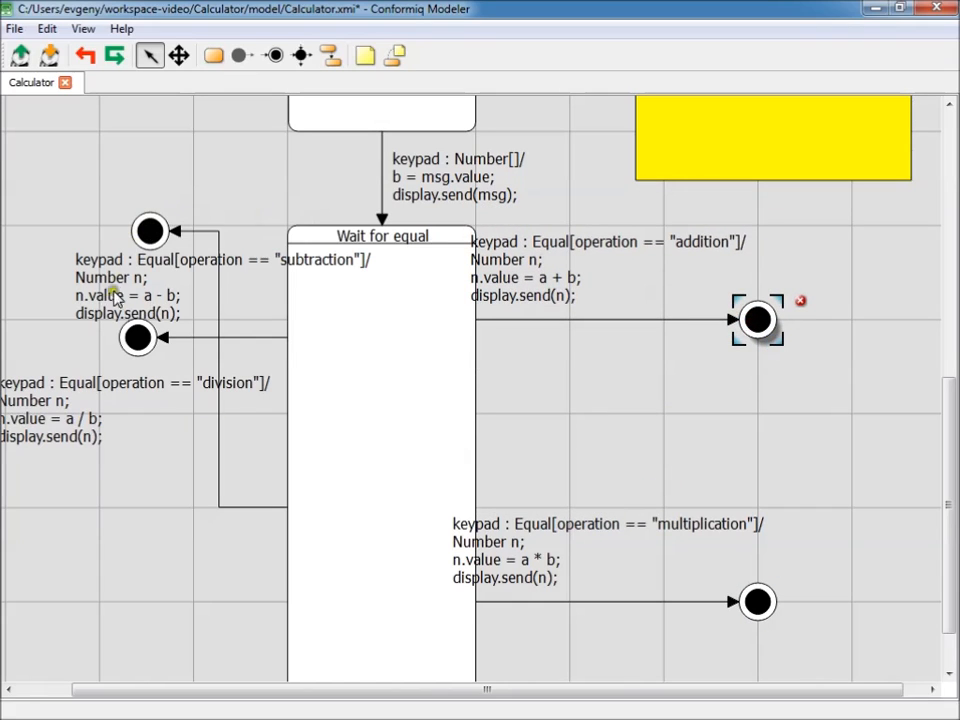
left_click_drag(149, 229, 756, 510)
left_click_drag(756, 664, 753, 601)
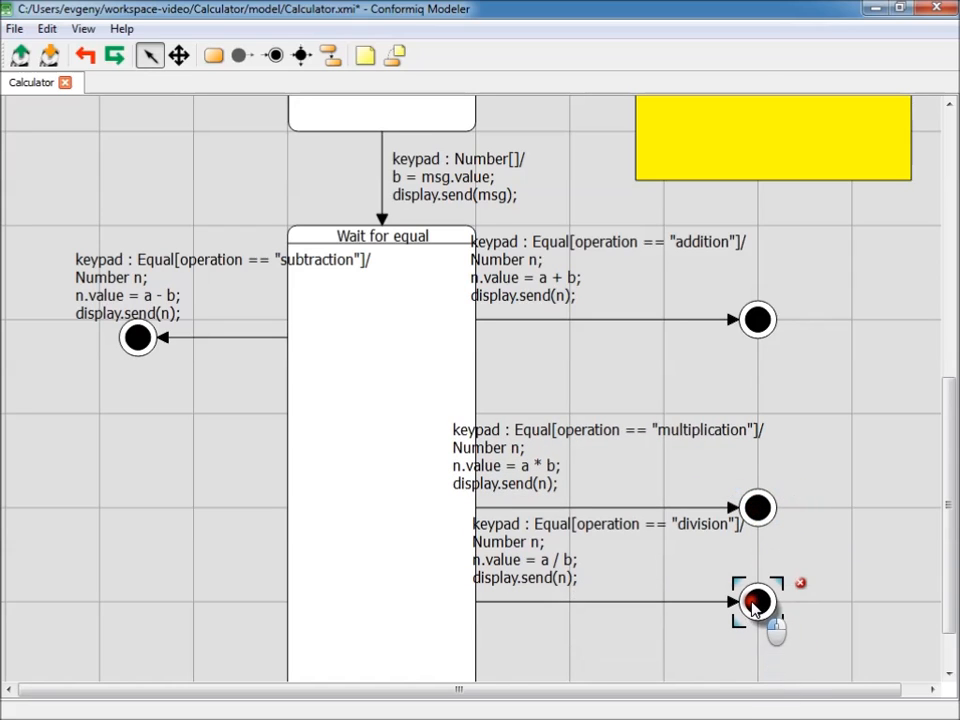
left_click_drag(132, 340, 761, 423)
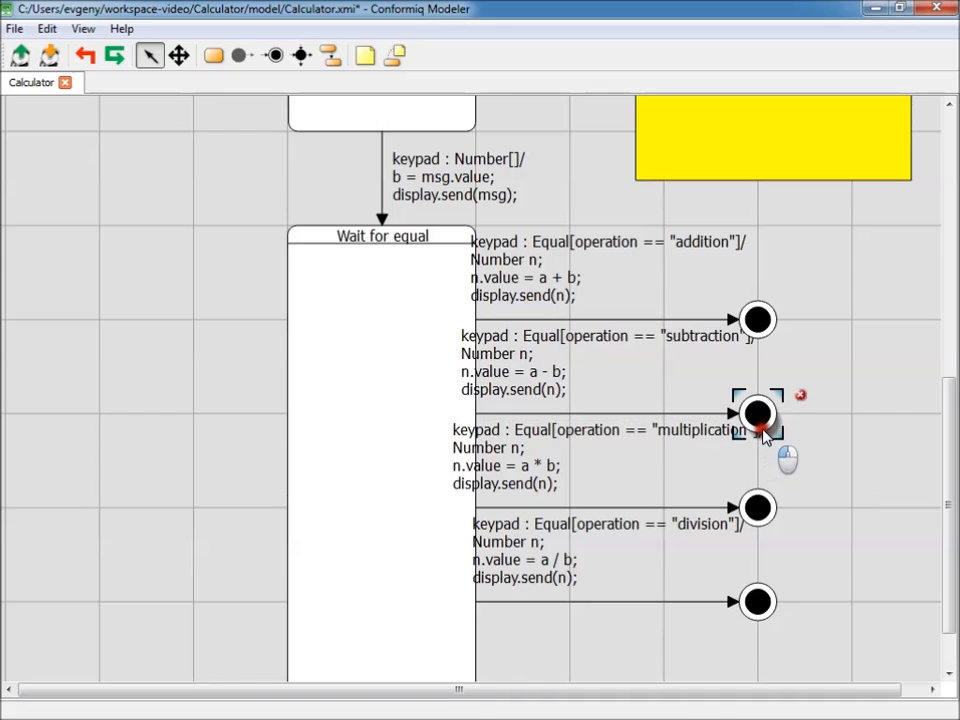
- Shift all four final states one grid cell farther right, keeping them aligned in a column
left_click_drag(760, 330, 855, 333)
left_click_drag(755, 425, 853, 414)
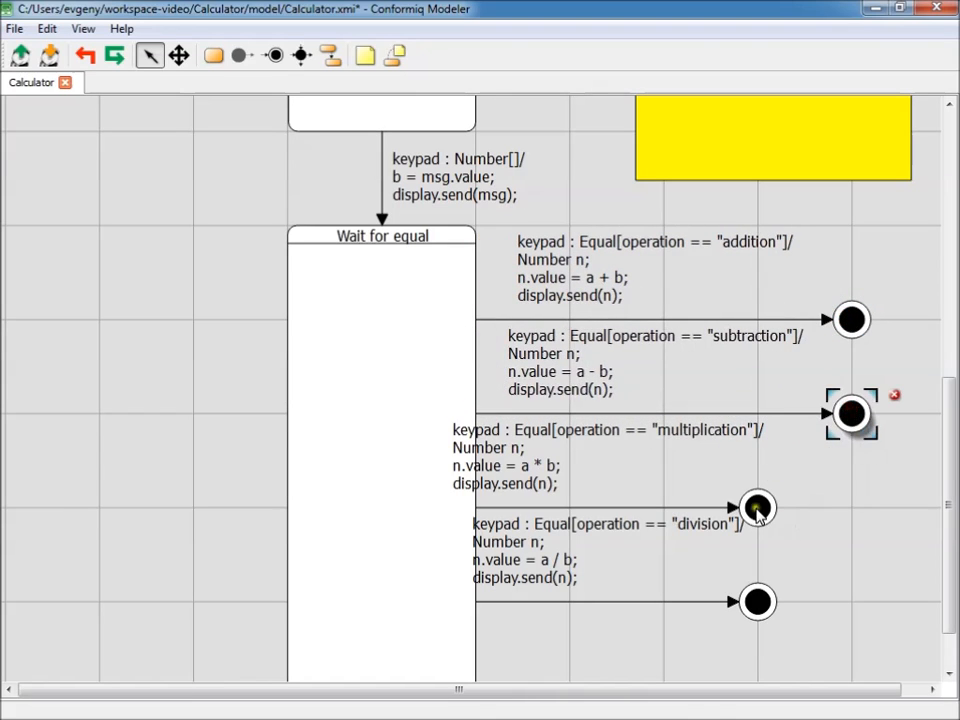
left_click_drag(756, 508, 851, 508)
left_click_drag(757, 602, 850, 608)
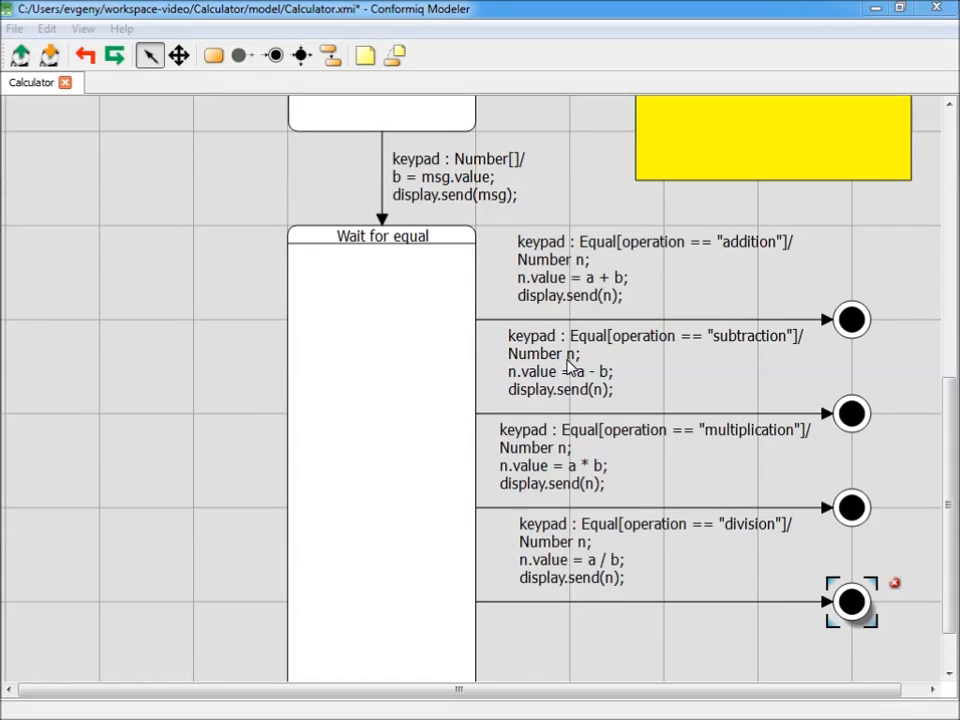
- Examine the complete calculator state machine, from the initial state to the four final states
left_click(568, 366)
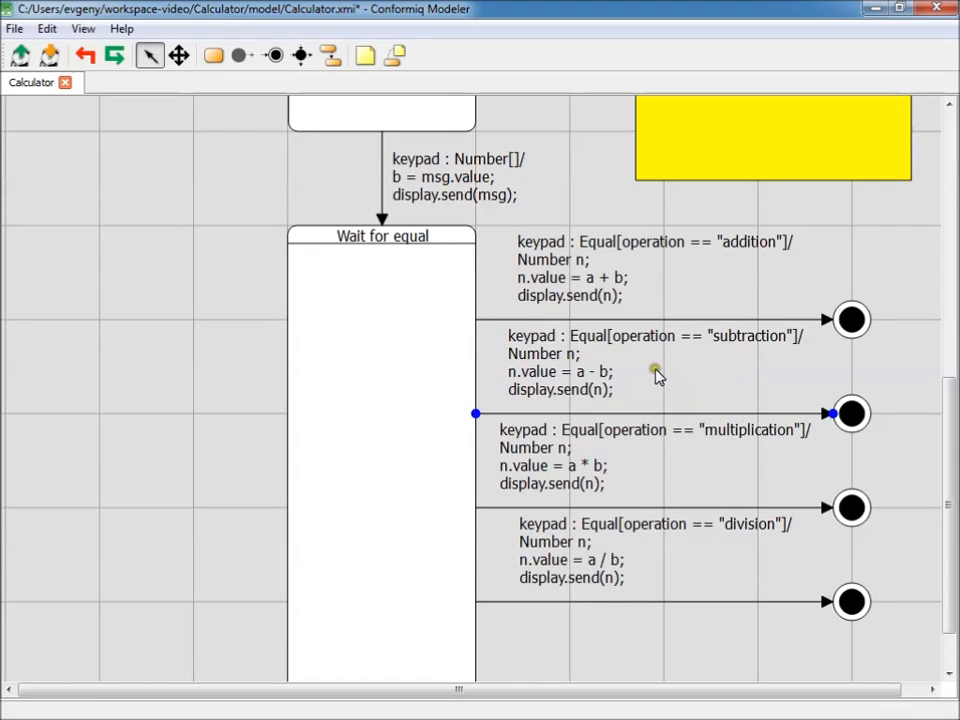
scroll(655, 373, "down", 1)
left_click_drag(949, 508, 943, 340)
scroll(729, 371, "down", 1)
left_click(179, 55)
left_click_drag(294, 292, 160, 300)
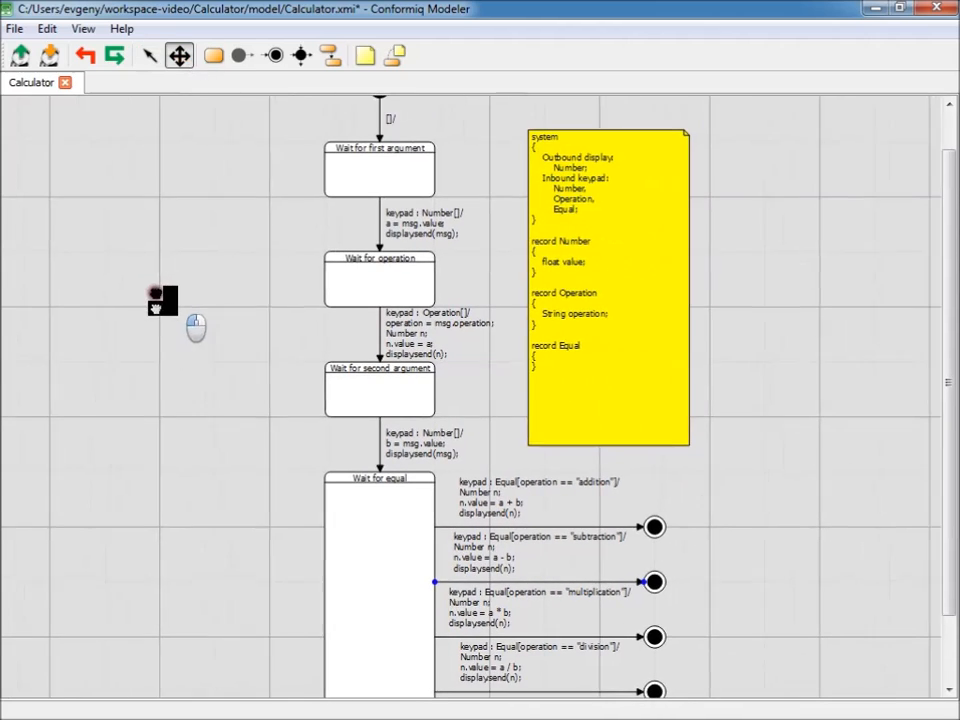
left_click(149, 55)
scroll(289, 300, "down", 1)
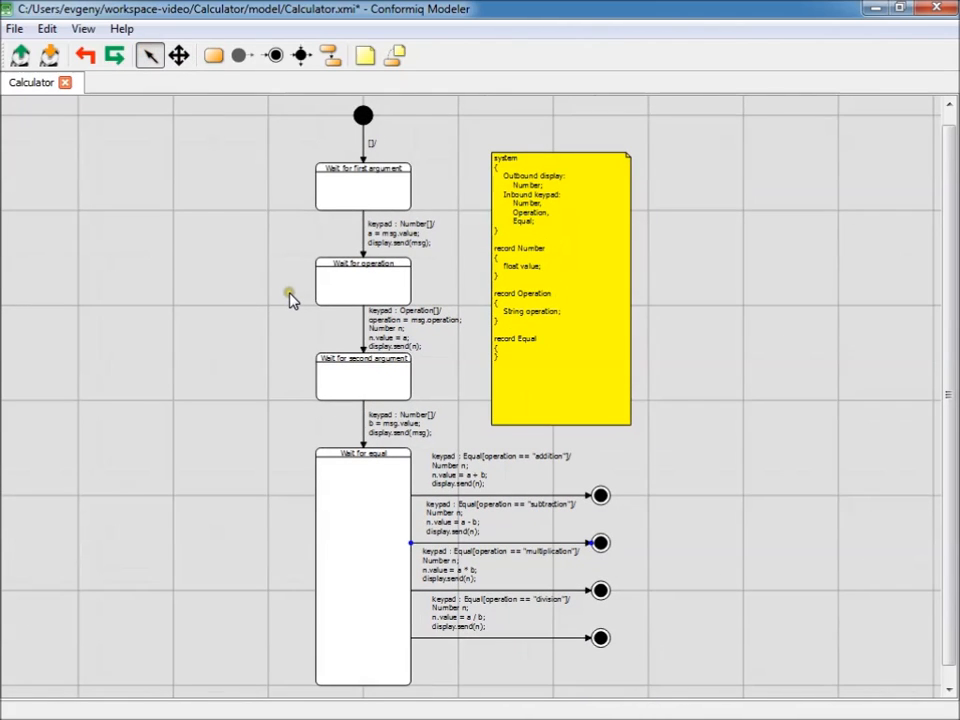
- Switch to Eclipse and try to load the Calculator model into Conformiq
left_click(203, 111)
left_click(203, 88)
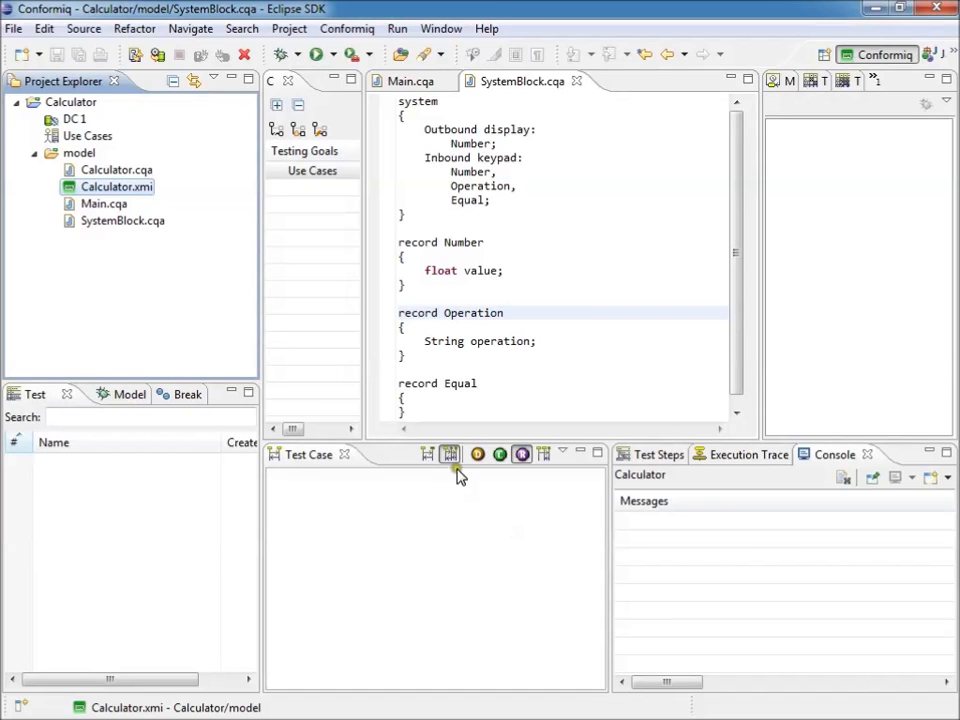
left_click(136, 56)
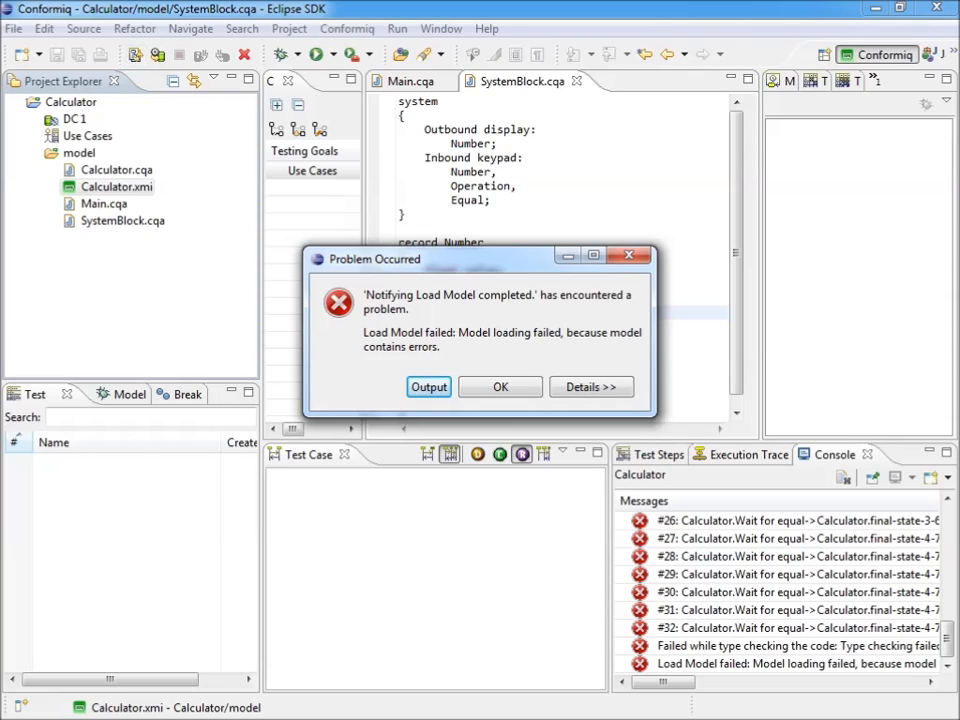
left_click(503, 387)
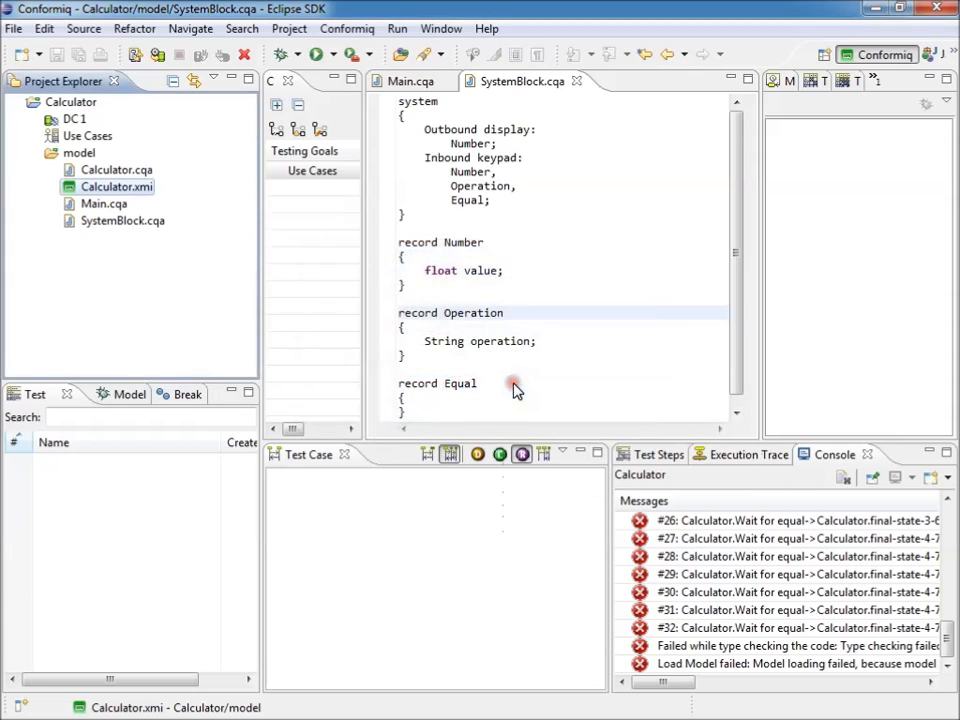
- Examine the model loading errors from the beginning of the console messages
scroll(949, 645, "up", 1)
left_click_drag(949, 645, 938, 536)
left_click_drag(671, 681, 820, 667)
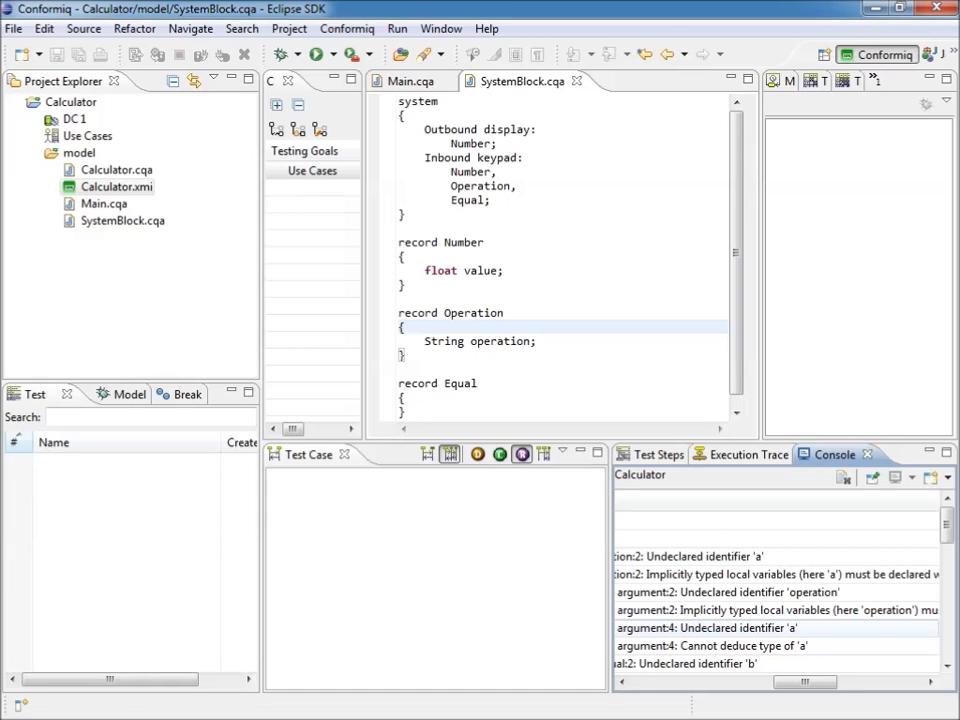
- Open Calculator.cqa and declare "float a, b; String operation;" at the start of the Calculator class body
double_click(116, 170)
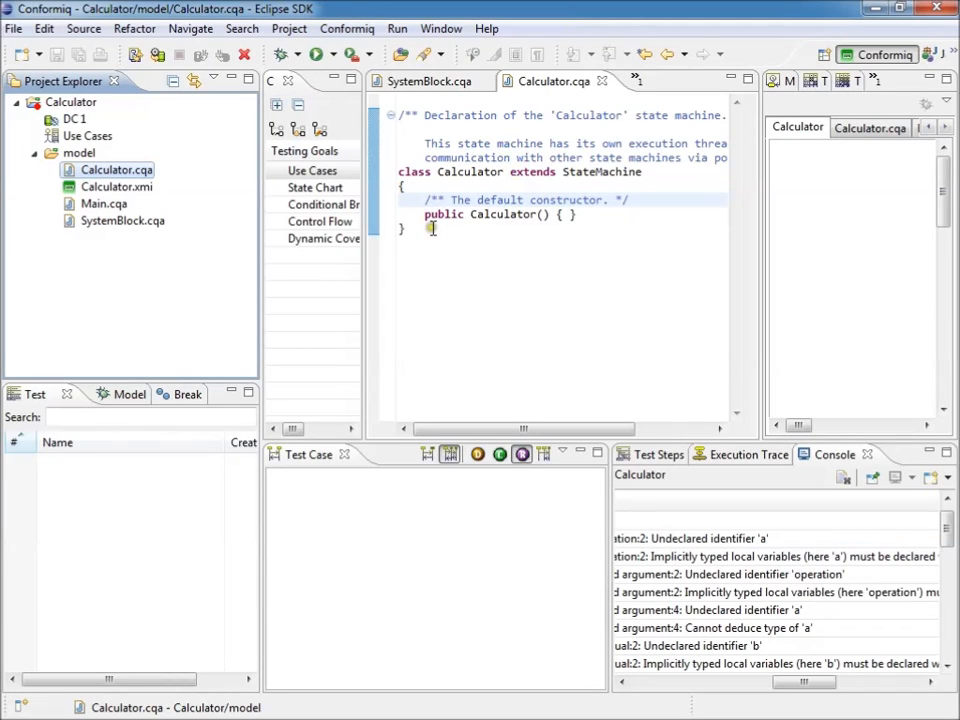
double_click(459, 173)
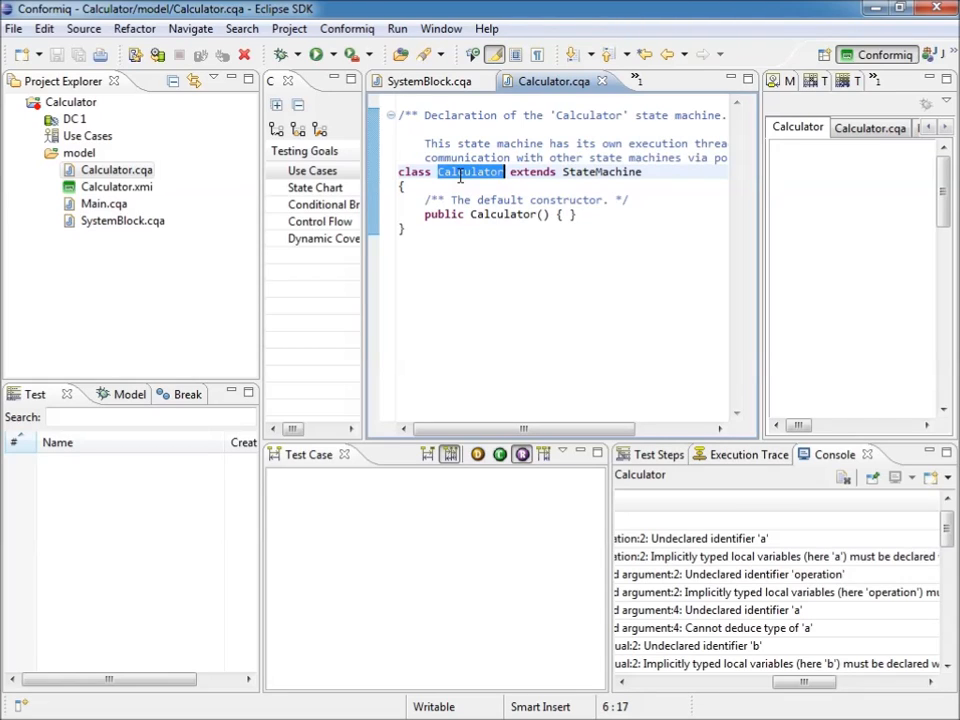
left_click(419, 184)
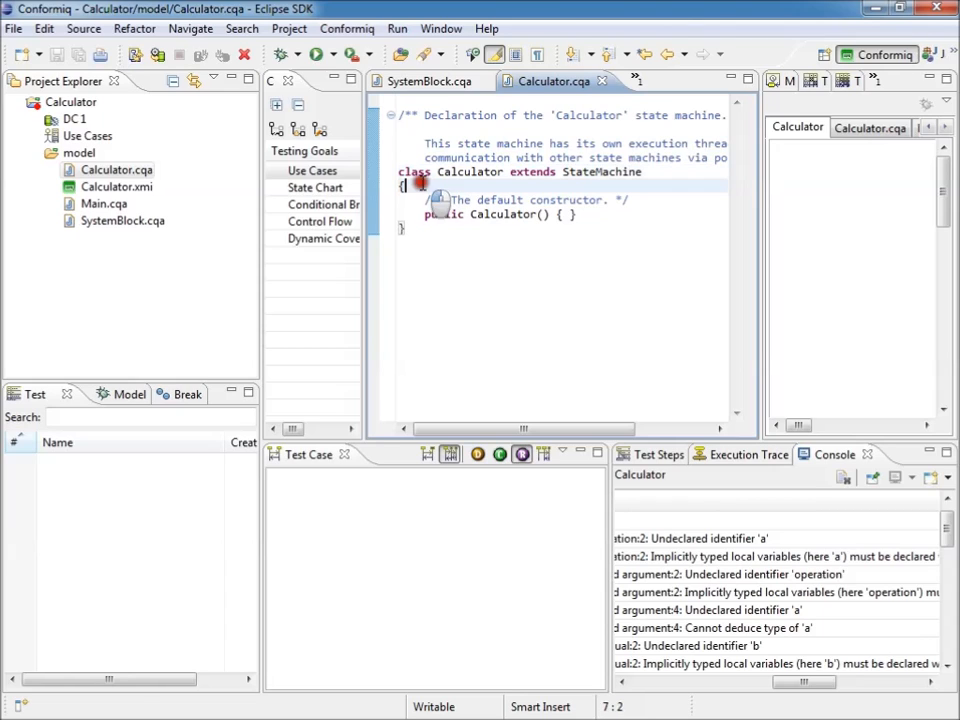
key("Return")
type("float a, b; String operation;")
- Put the "String operation;" declaration on its own line below "float a, b;"
key("Left")
key("Left")
key("Left")
key("Left")
key("Left")
key("Left")
key("Left")
key("Left")
key("Left")
key("Left")
key("Left")
key("Left")
key("Left")
key("Left")
key("Left")
key("Left")
key("Left")
key("Left")
key("Left")
key("Right")
key("Right")
key("BackSpace")
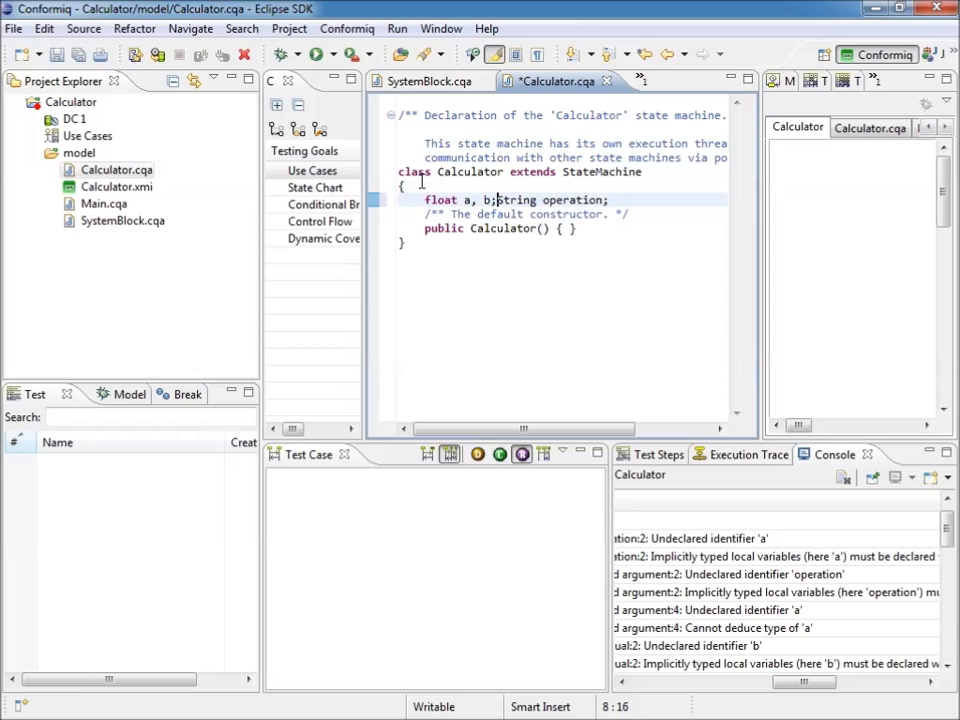
key("Return")
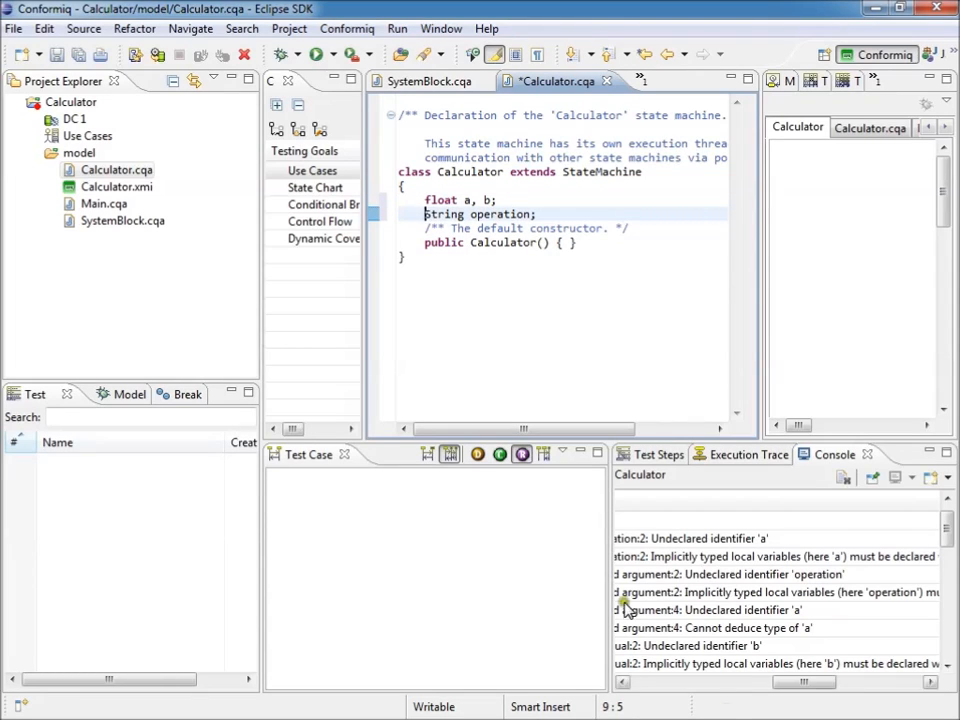
- Clear the console and try to load the Calculator project's model again
left_click(845, 480)
key("ctrl+s")
left_click(72, 104)
left_click(131, 55)
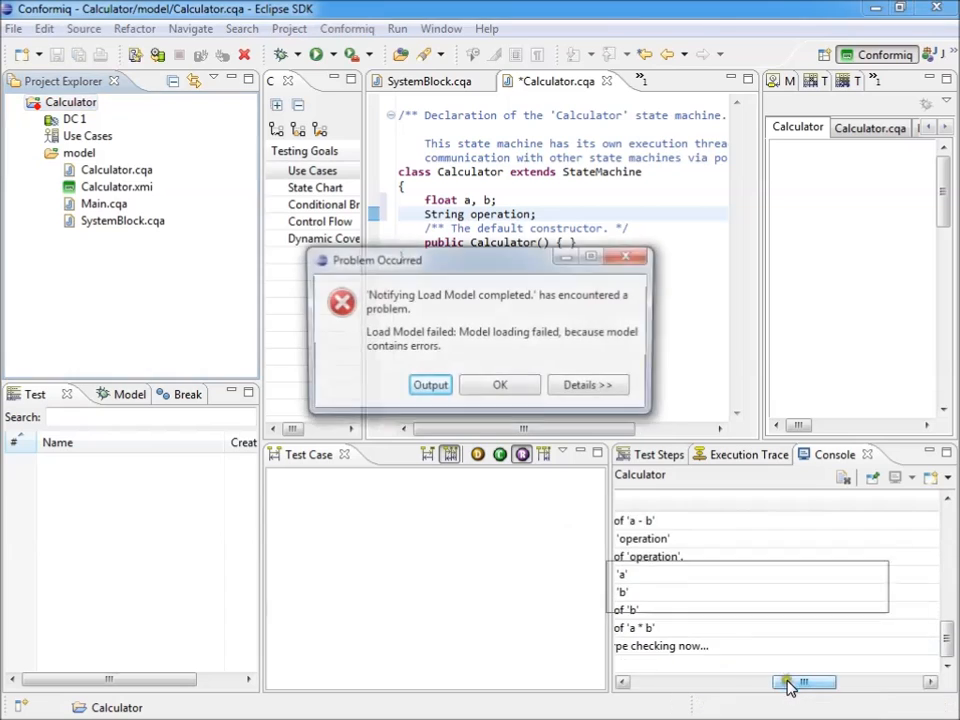
left_click(499, 387)
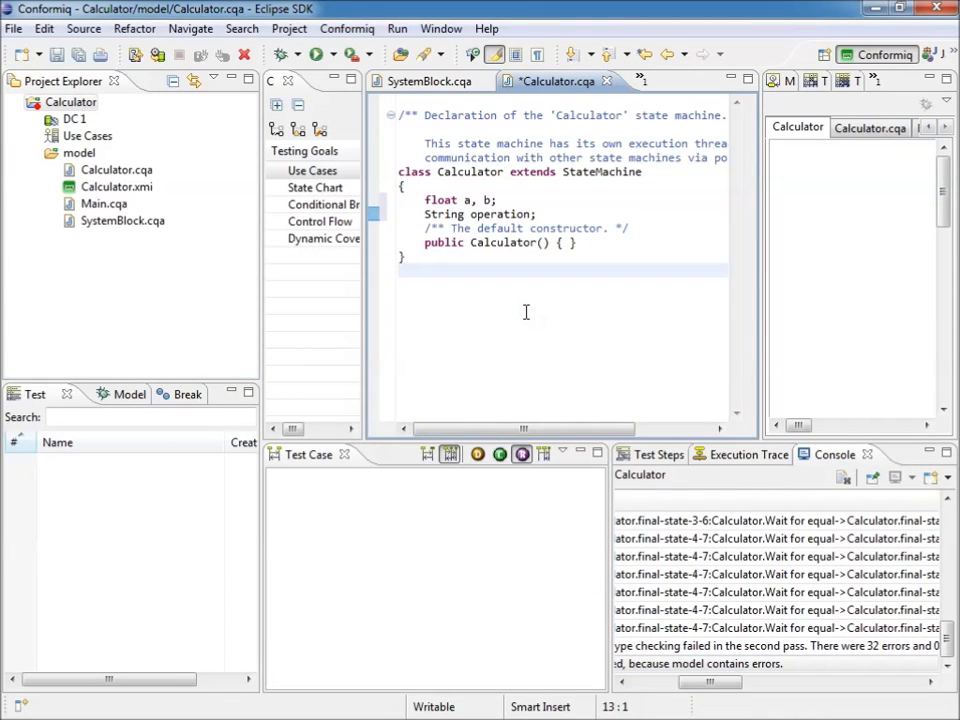
- Save Calculator.cqa, clear the console and load the Calculator project's model into Conformiq
key("ctrl+s")
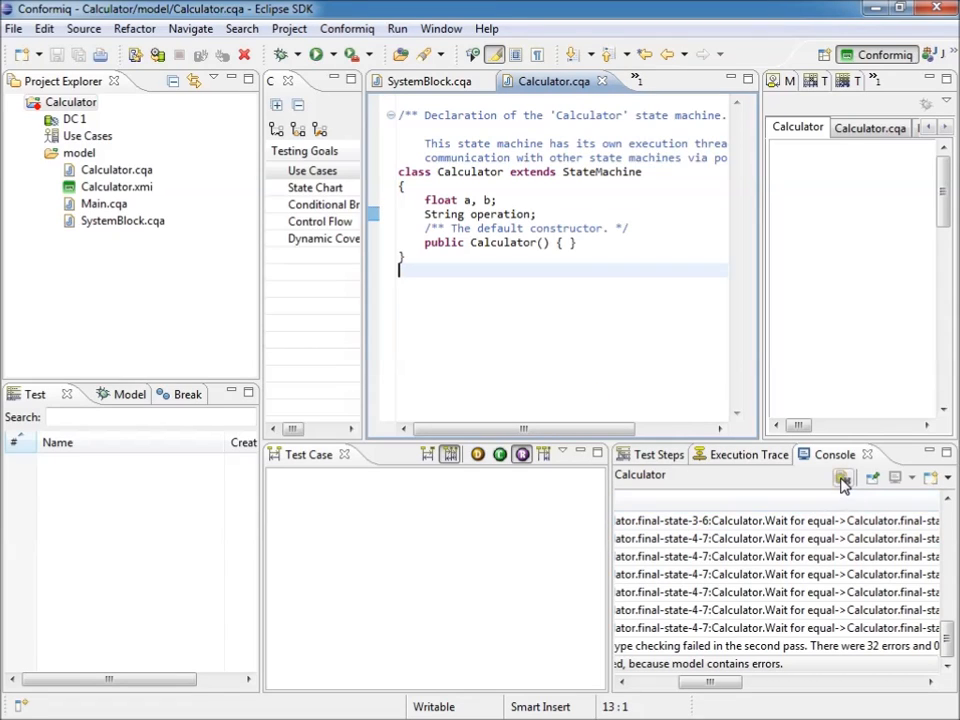
left_click(843, 481)
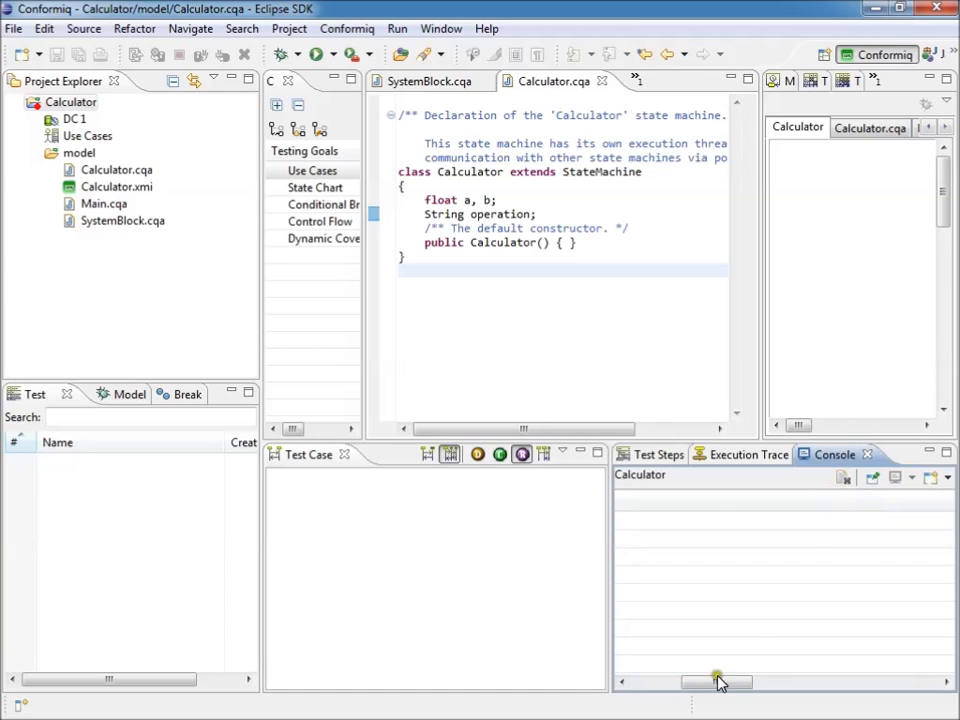
left_click(70, 102)
left_click(135, 55)
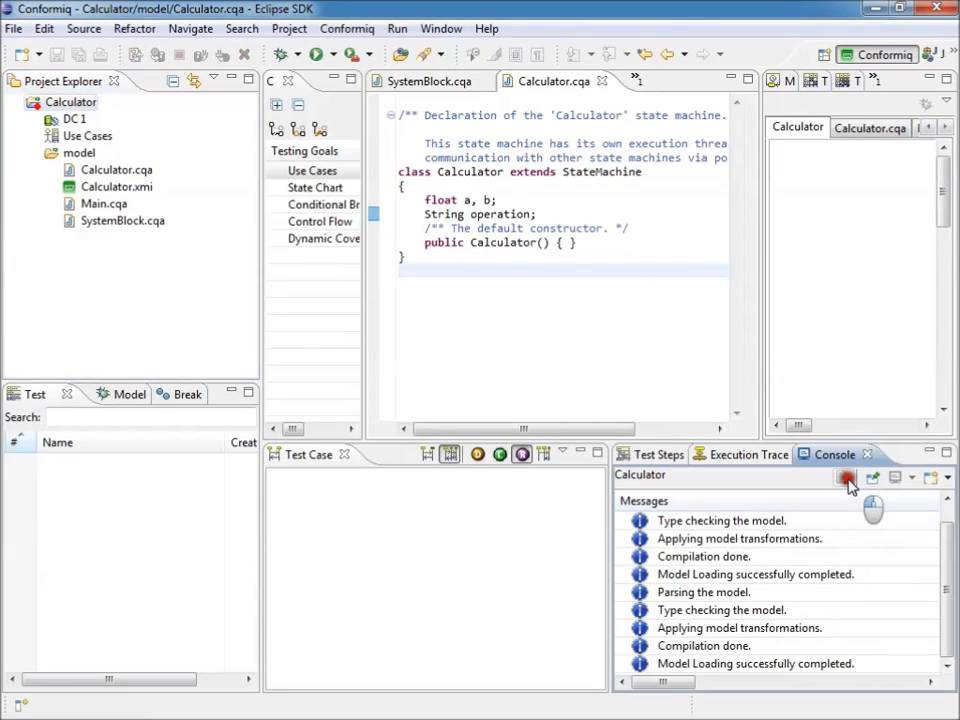
- Clear the console and start test case generation for the Calculator project
left_click(843, 478)
left_click(82, 102)
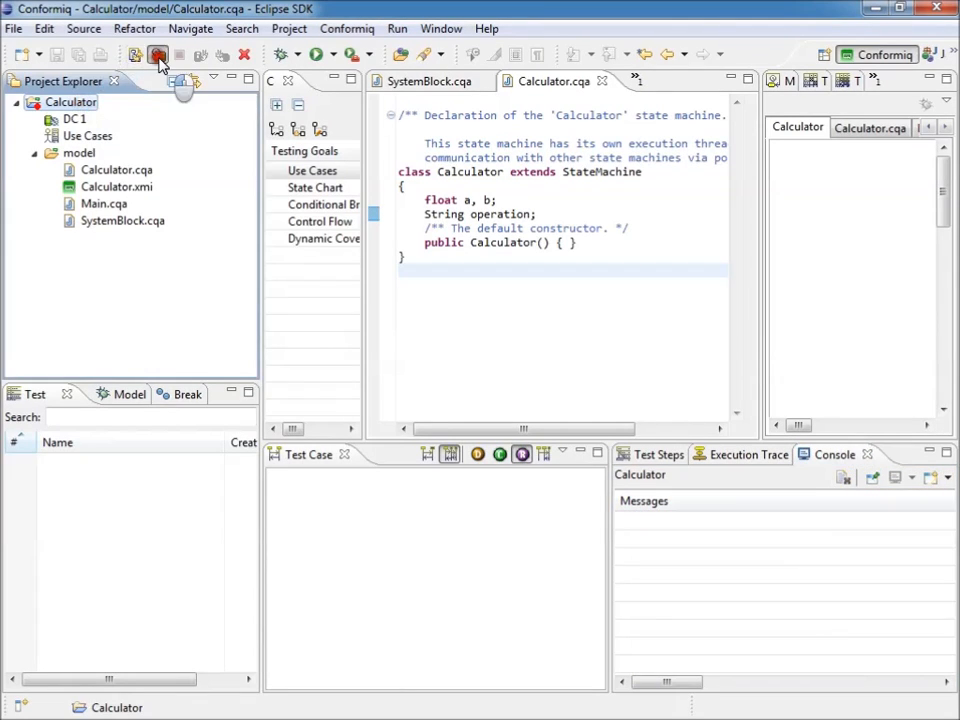
left_click(157, 56)
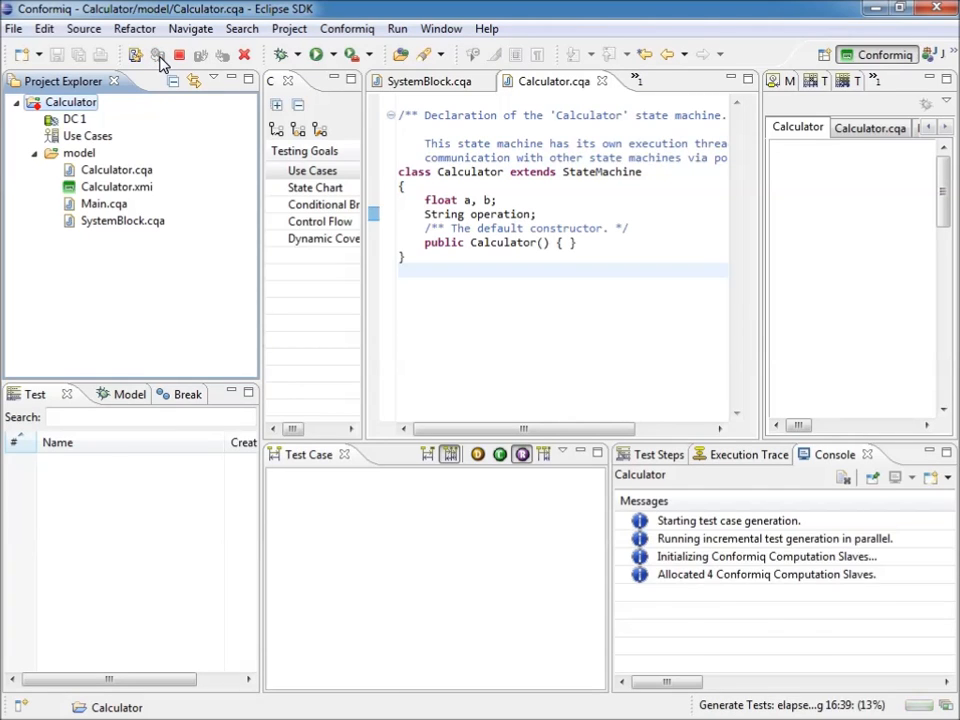